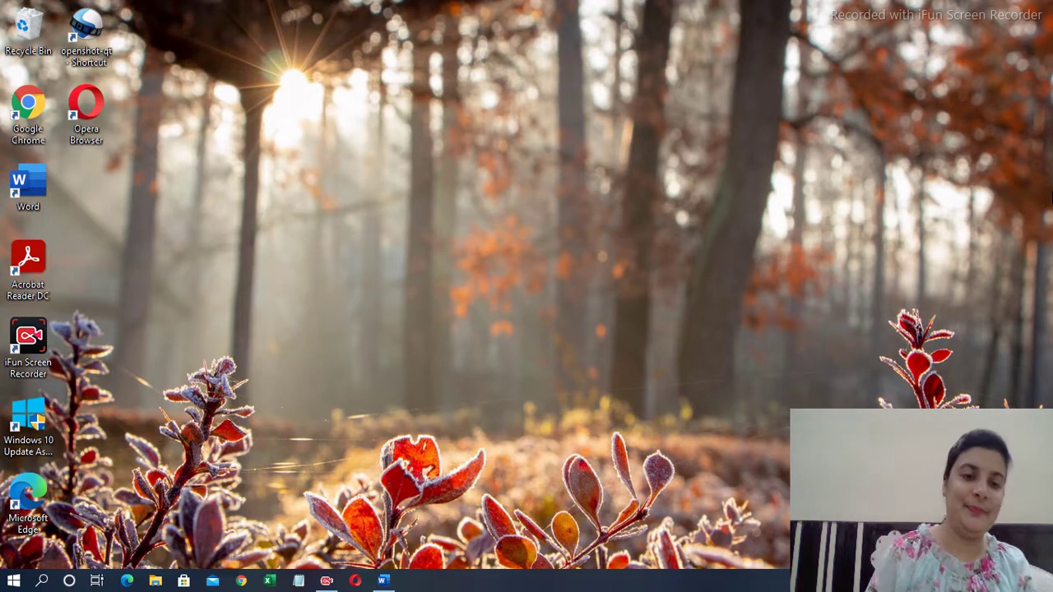
Step: Launch Word from the taskbar with a new blank document, Document1
left_click(383, 580)
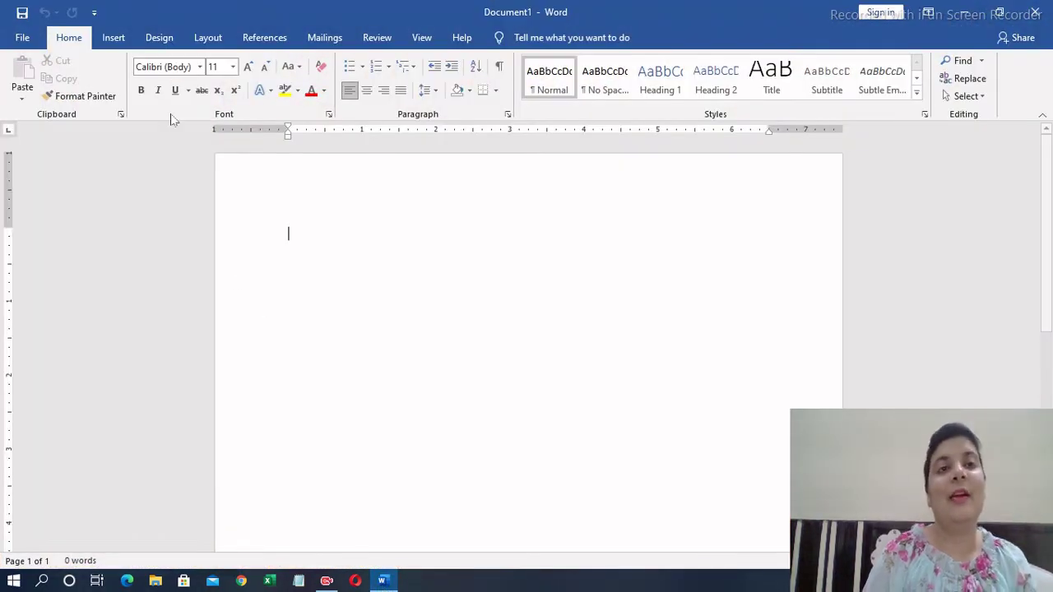
Step: Show the Layout margin presets: Normal, Narrow, Moderate, Wide and Mirrored
left_click(211, 38)
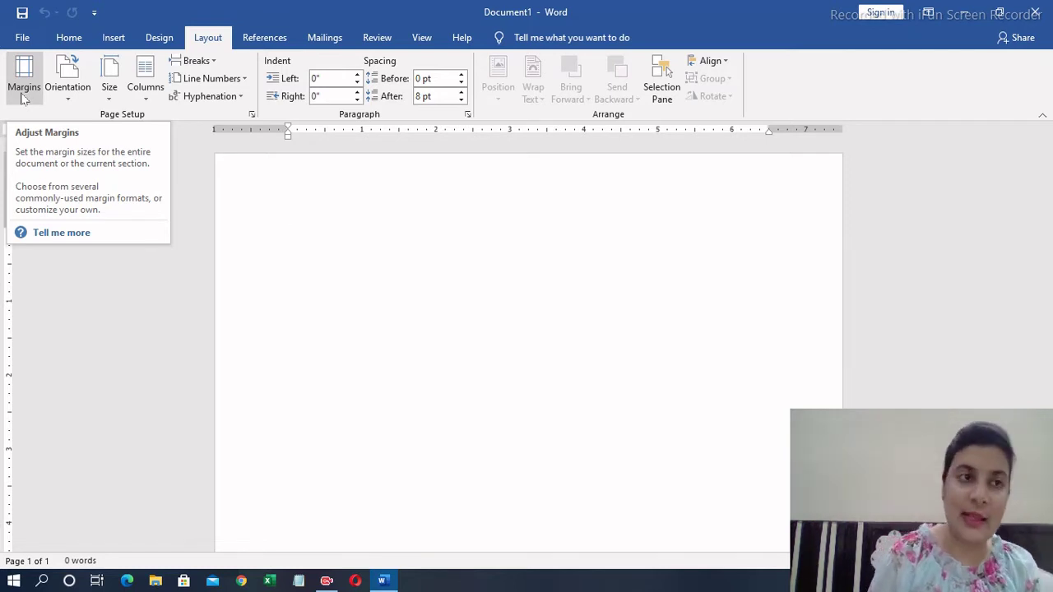
left_click(23, 98)
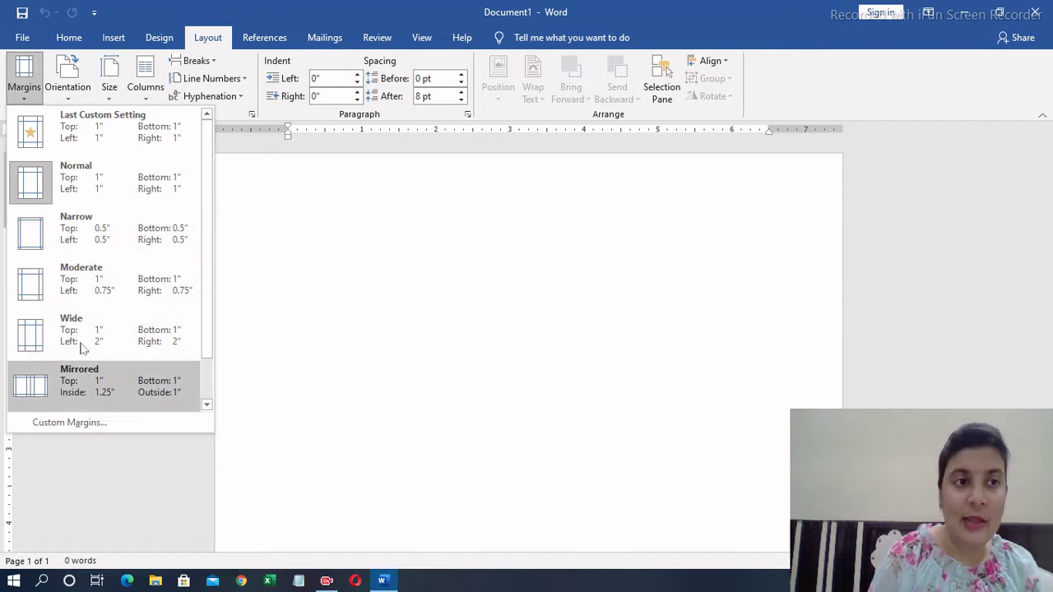
Step: Generate five sample paragraphs with =rand() and place the cursor at the text's start
left_click(110, 185)
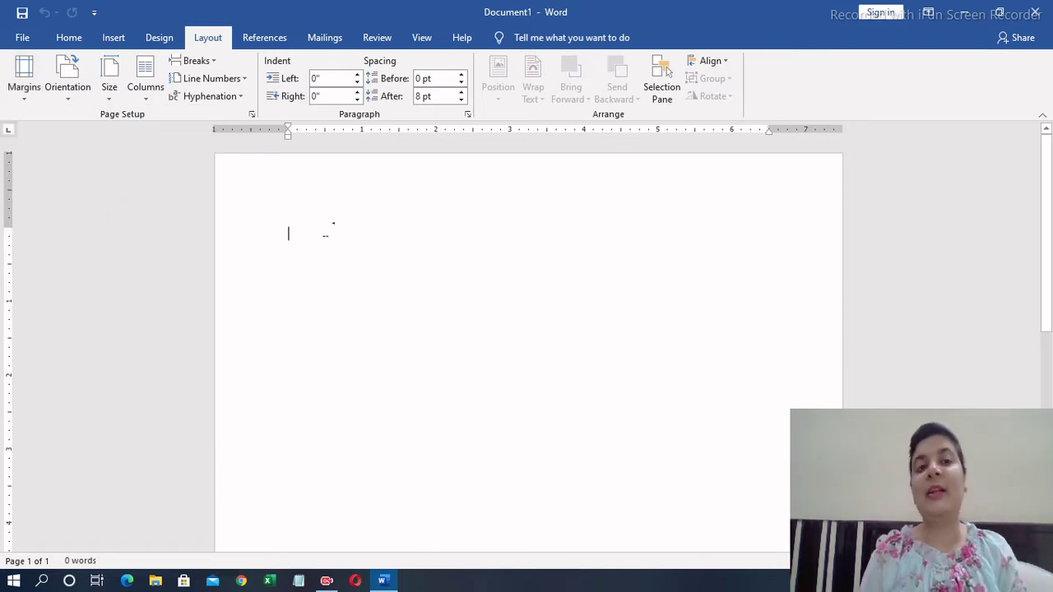
type("=")
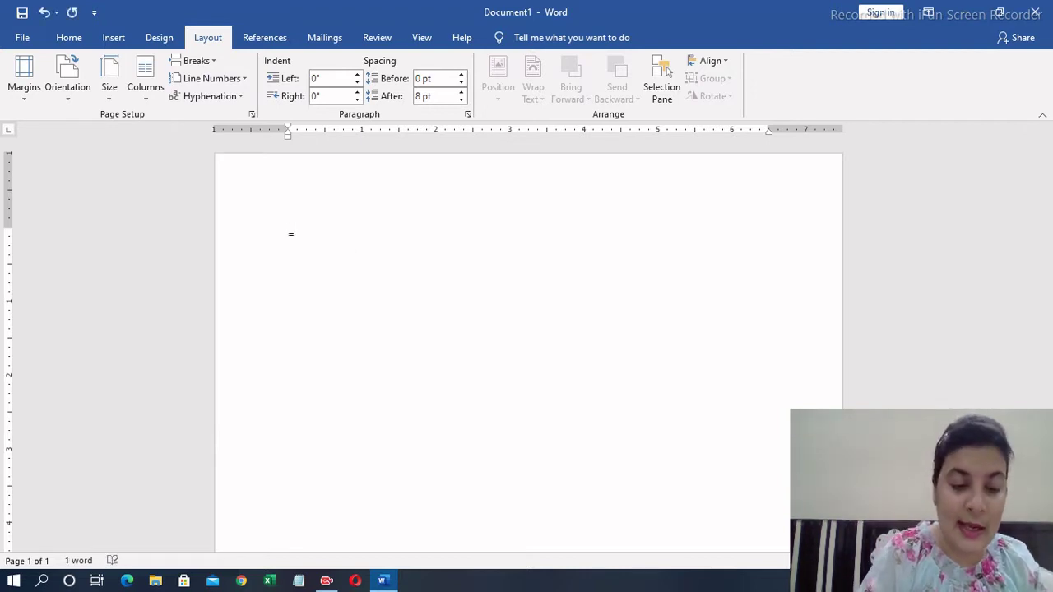
type("ra")
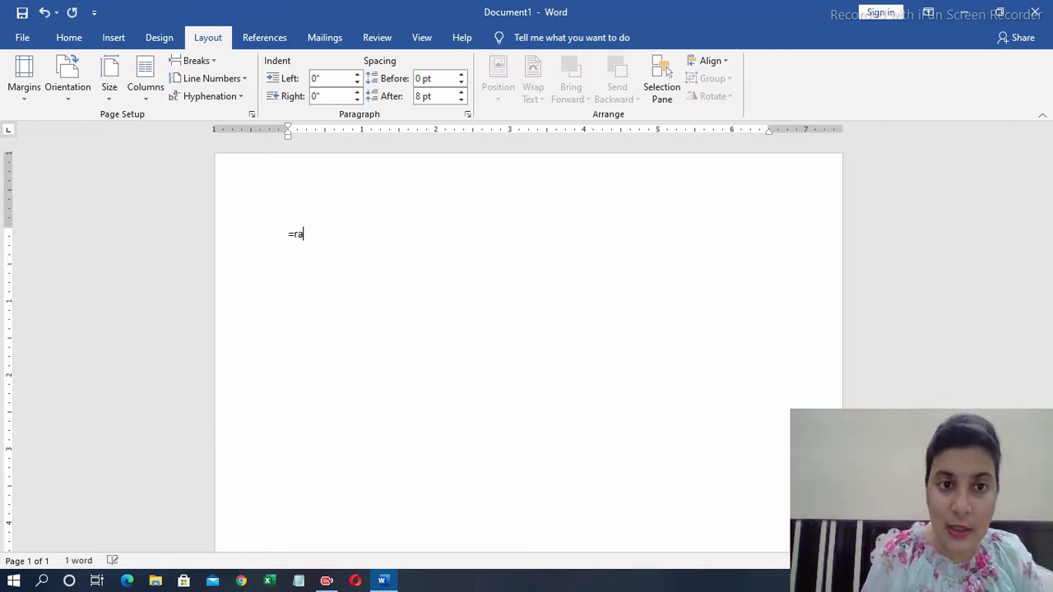
type("nd")
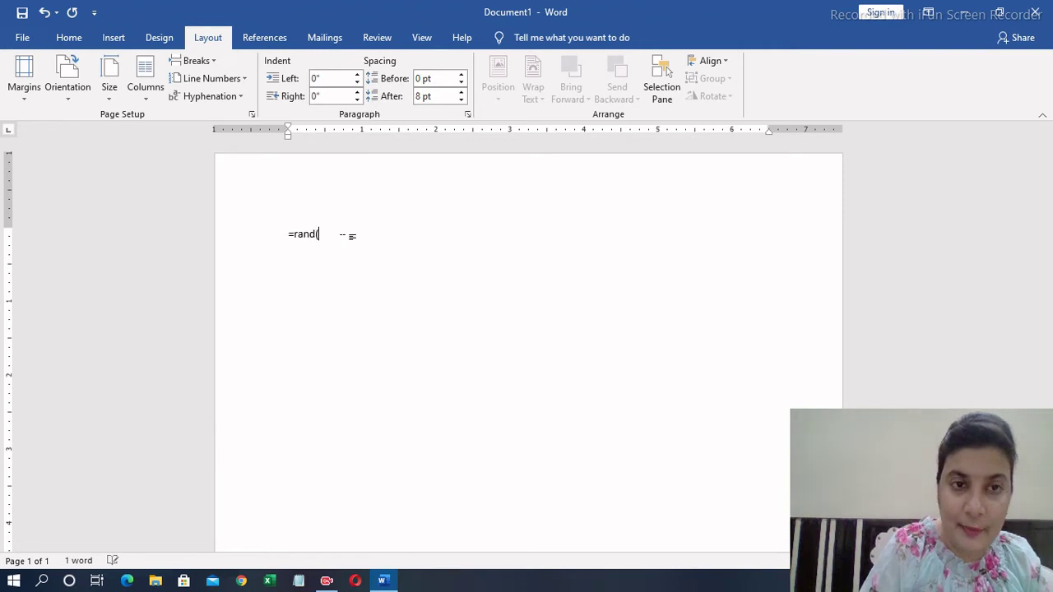
type("()")
key("Return")
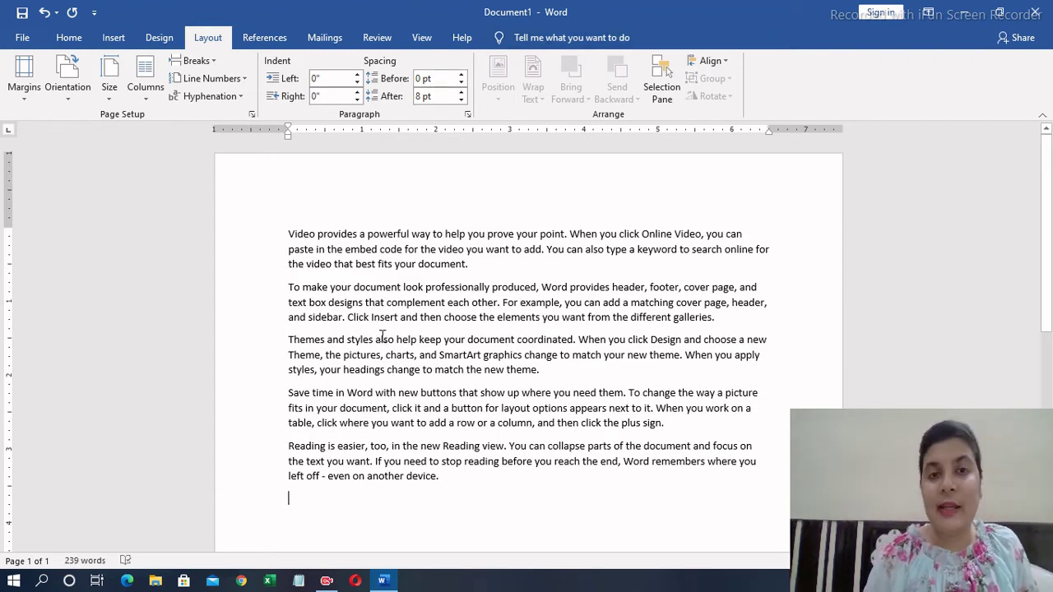
left_click(289, 234)
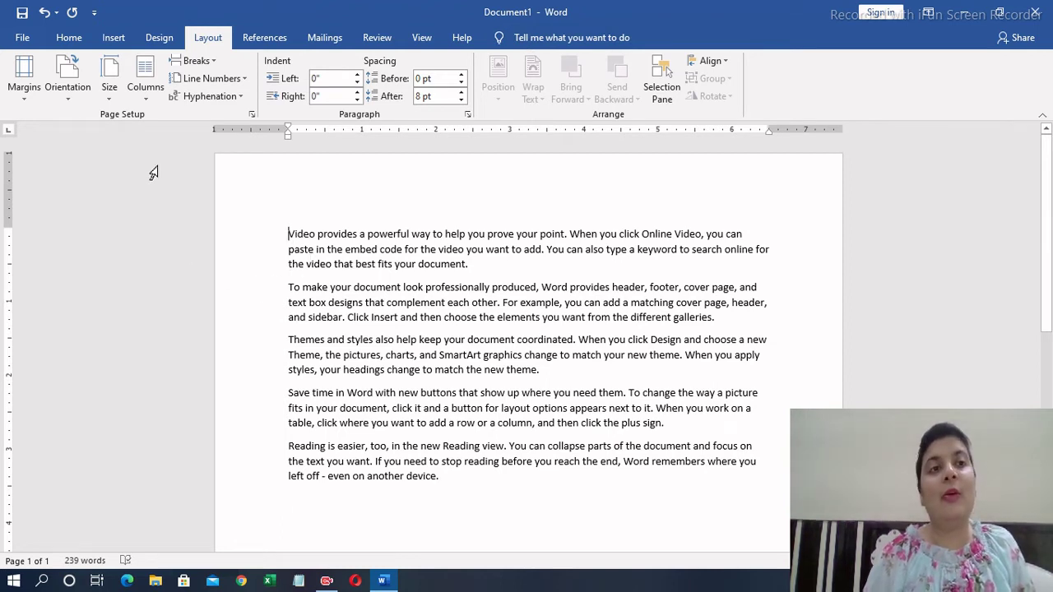
Step: Cycle the page margins through the Narrow, Moderate, Wide and Mirrored presets
left_click(26, 103)
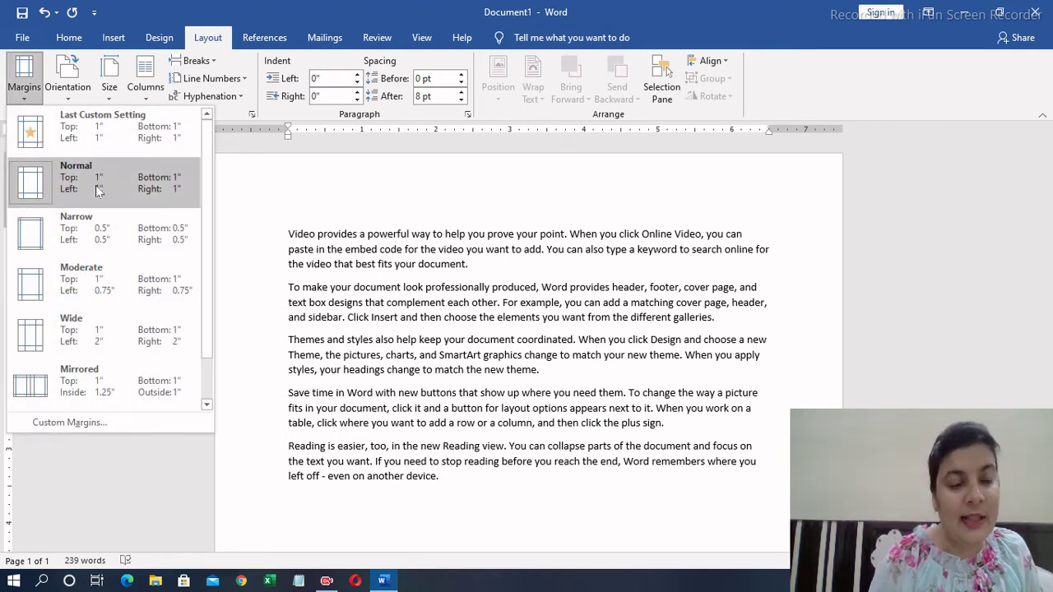
left_click(98, 224)
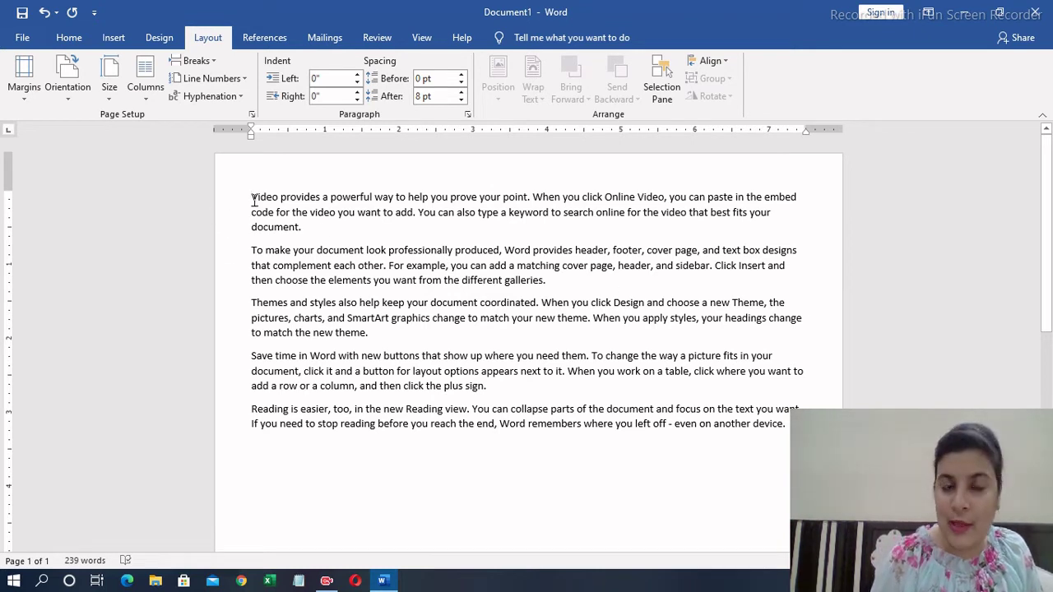
left_click(24, 95)
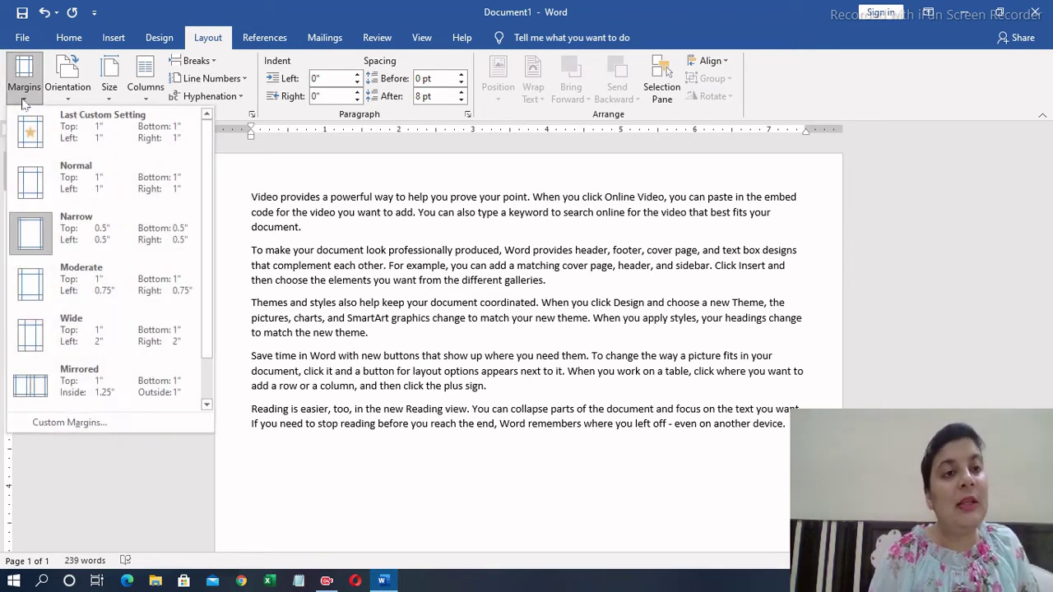
left_click(109, 287)
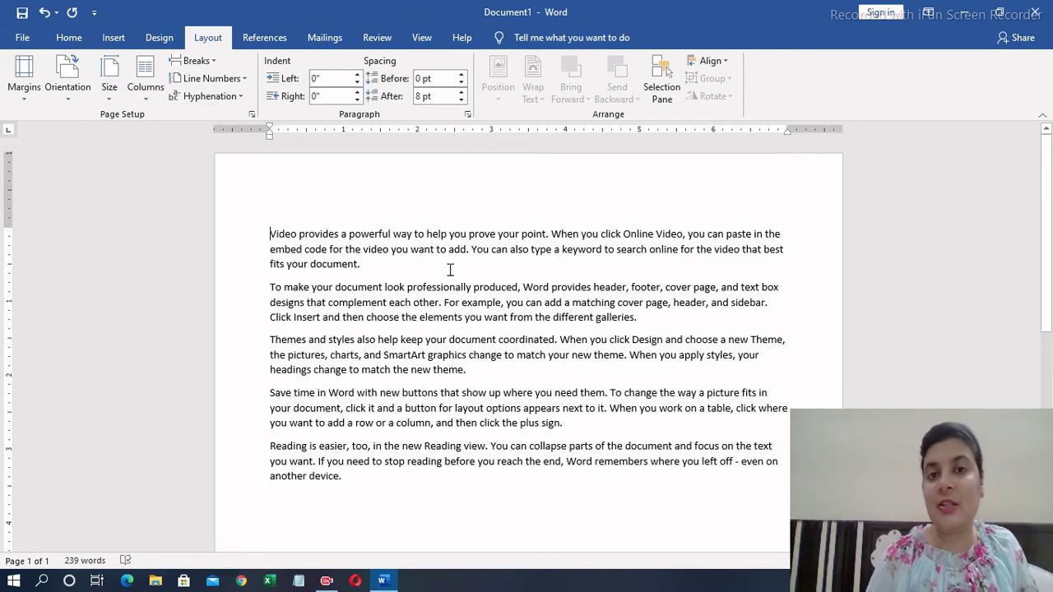
left_click(16, 98)
left_click(159, 336)
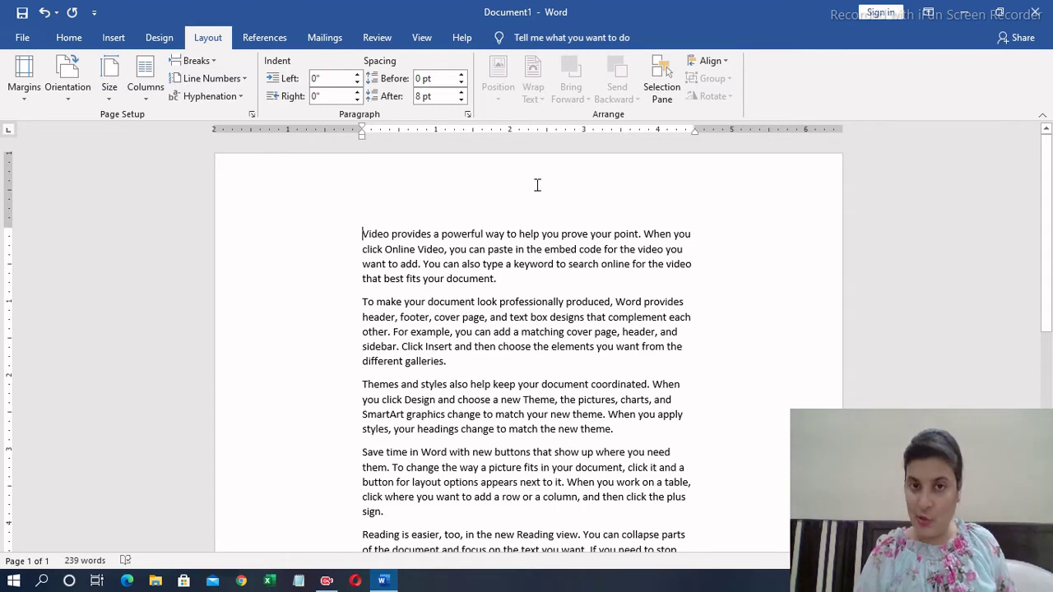
left_click_drag(1040, 221, 1038, 148)
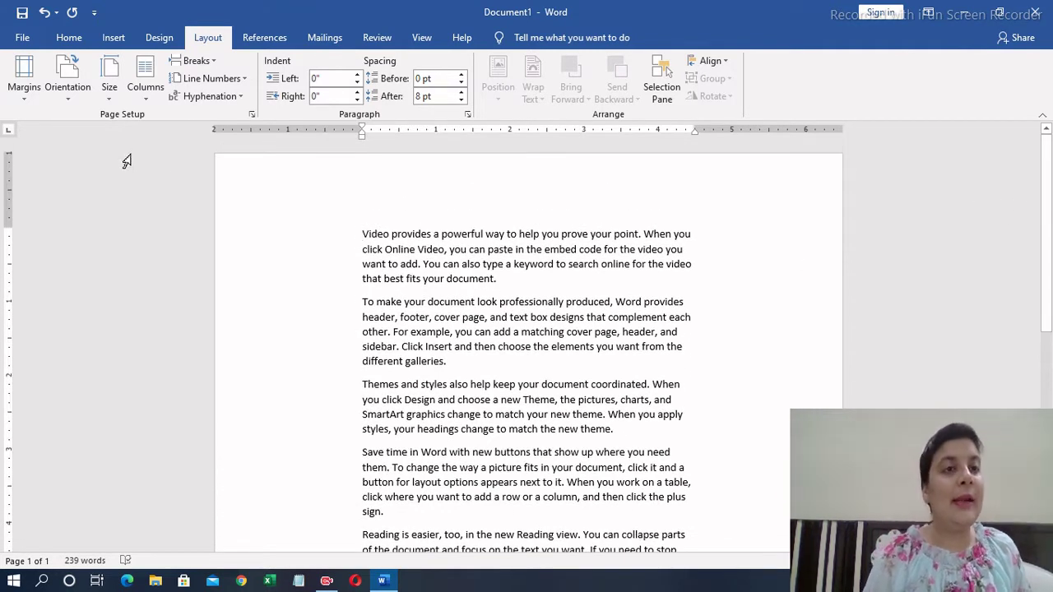
left_click(25, 82)
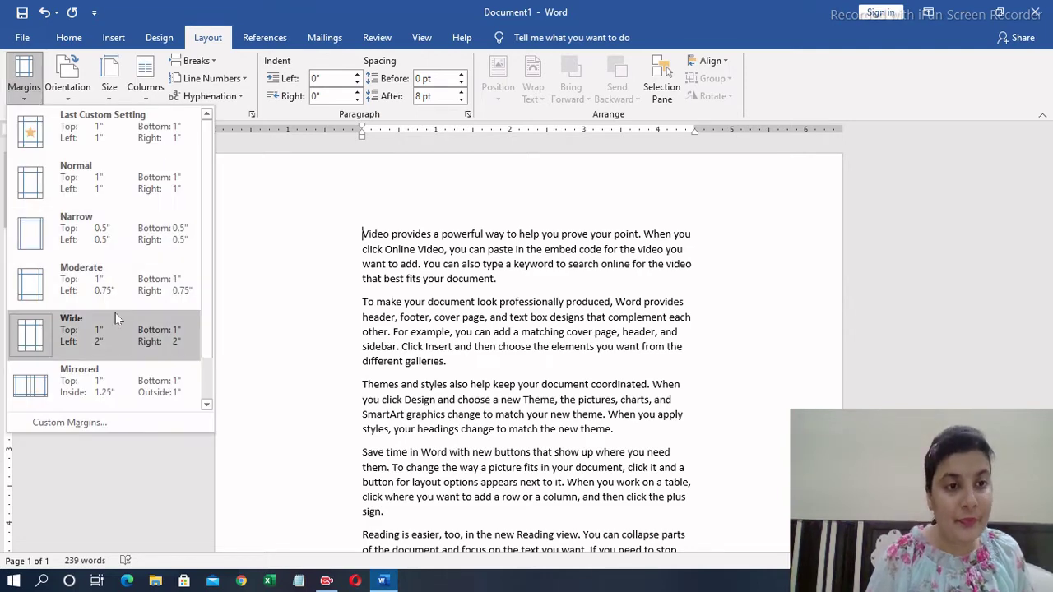
left_click(110, 376)
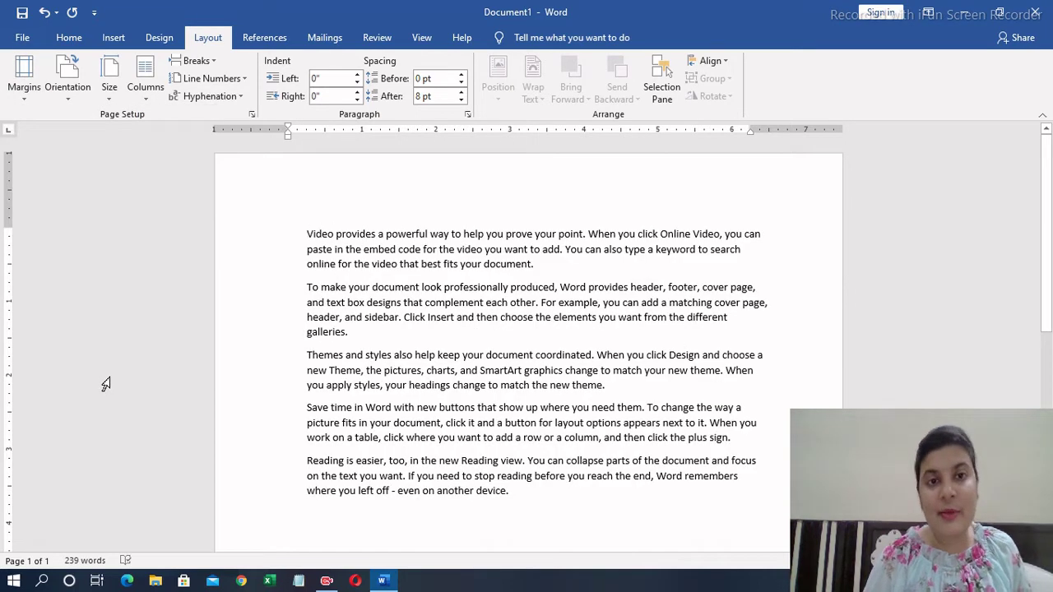
left_click(22, 92)
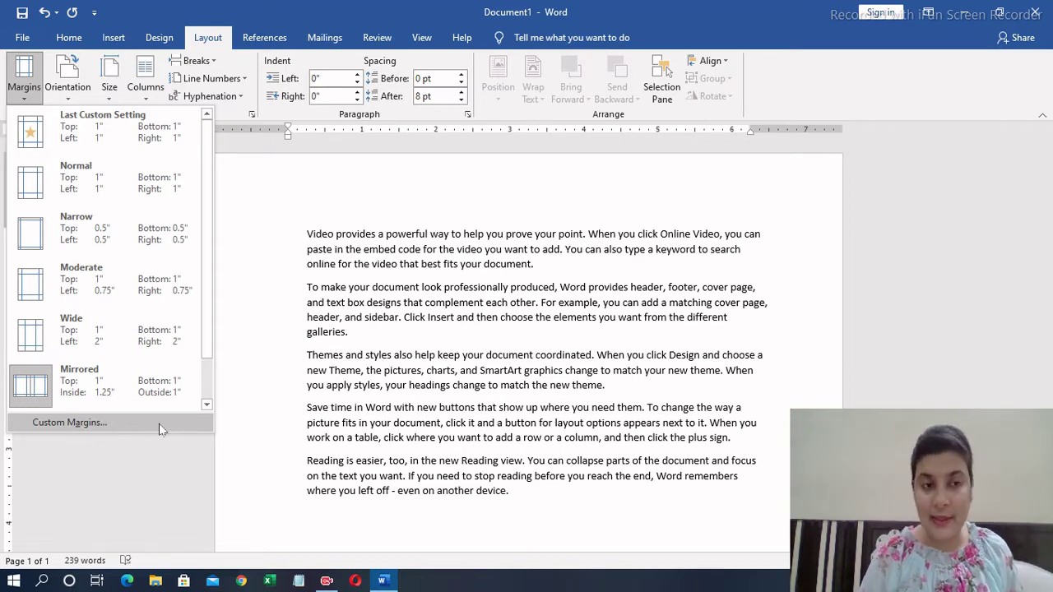
Step: In Custom Margins, raise the top and bottom margins to 1.5 inches
left_click(161, 429)
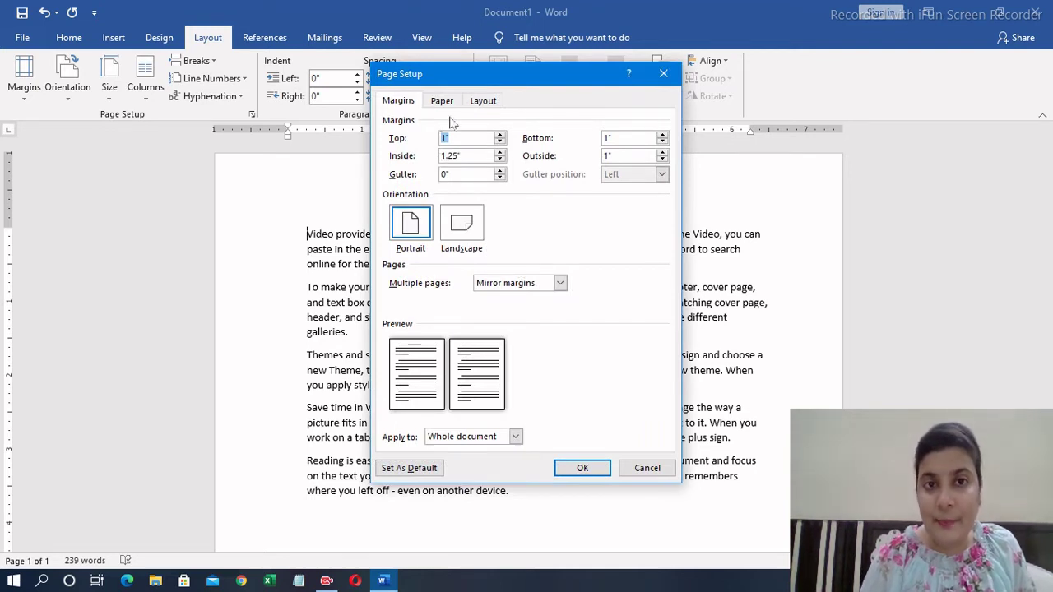
left_click(501, 135)
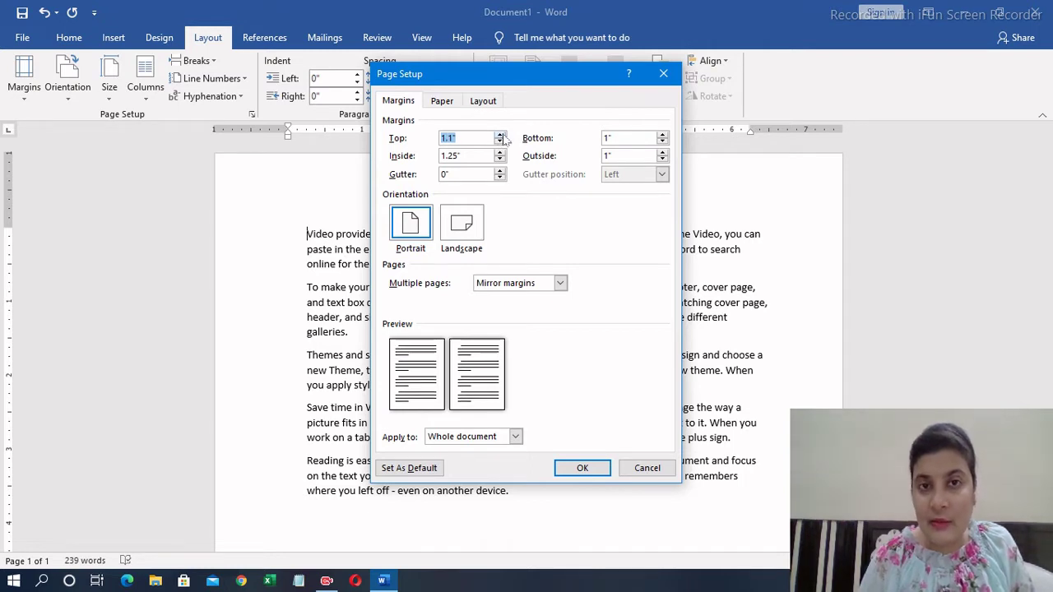
left_click(501, 136)
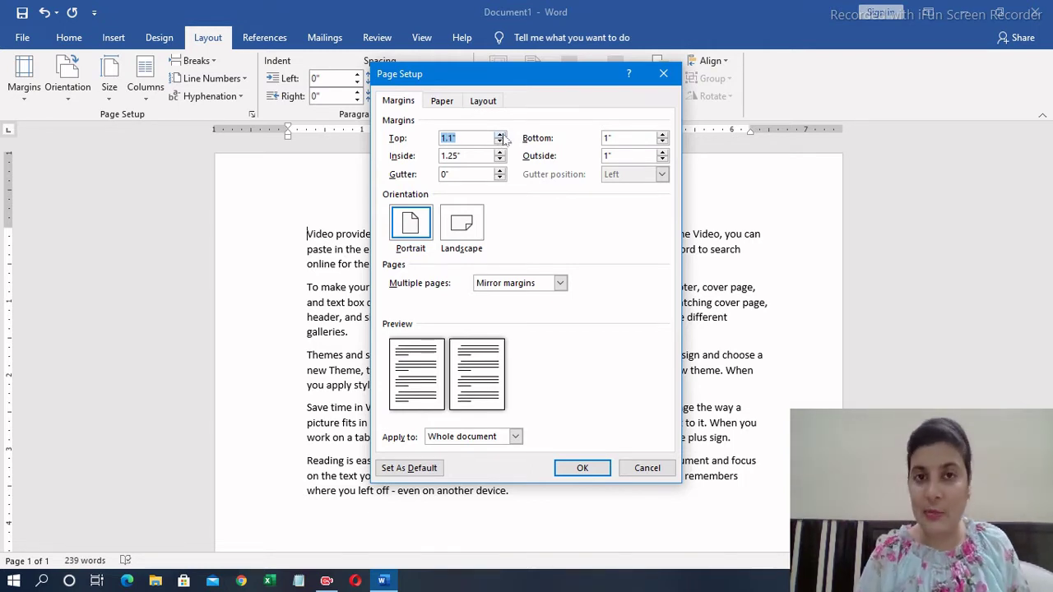
left_click(501, 136)
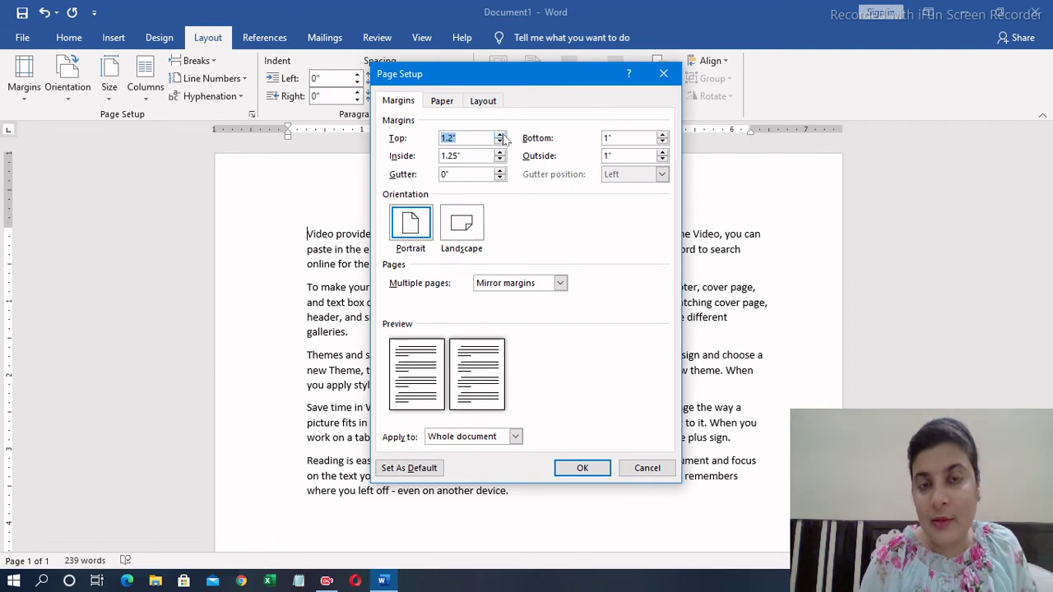
left_click(501, 135)
left_click(501, 136)
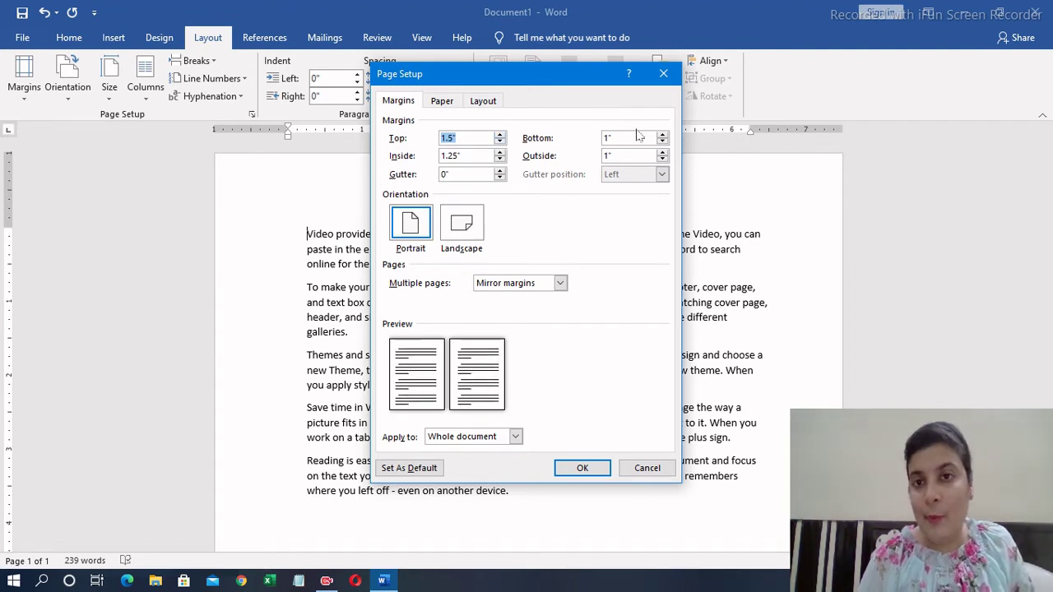
left_click(662, 136)
left_click(662, 136)
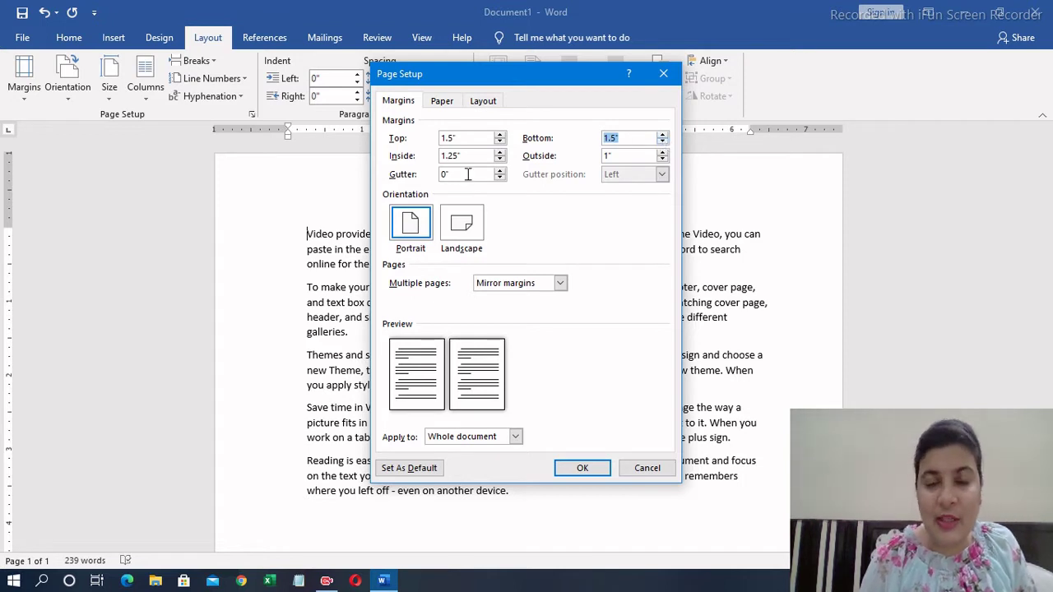
Step: Set inside and outside margins to 2" with a 0.2" gutter on Mirror margins, and apply
left_click(499, 152)
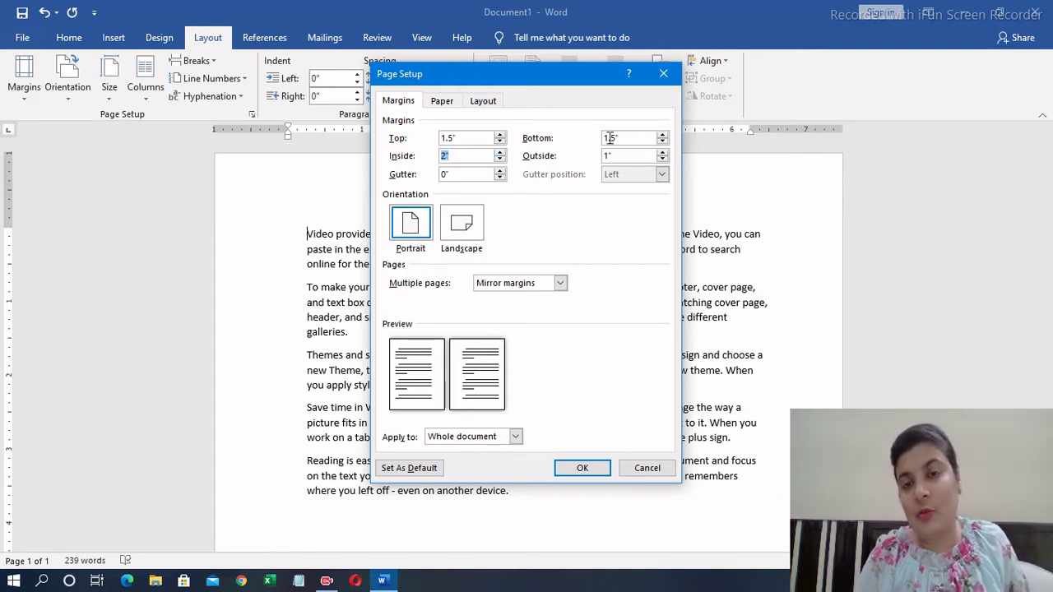
left_click(662, 152)
left_click(662, 152)
left_click(662, 152)
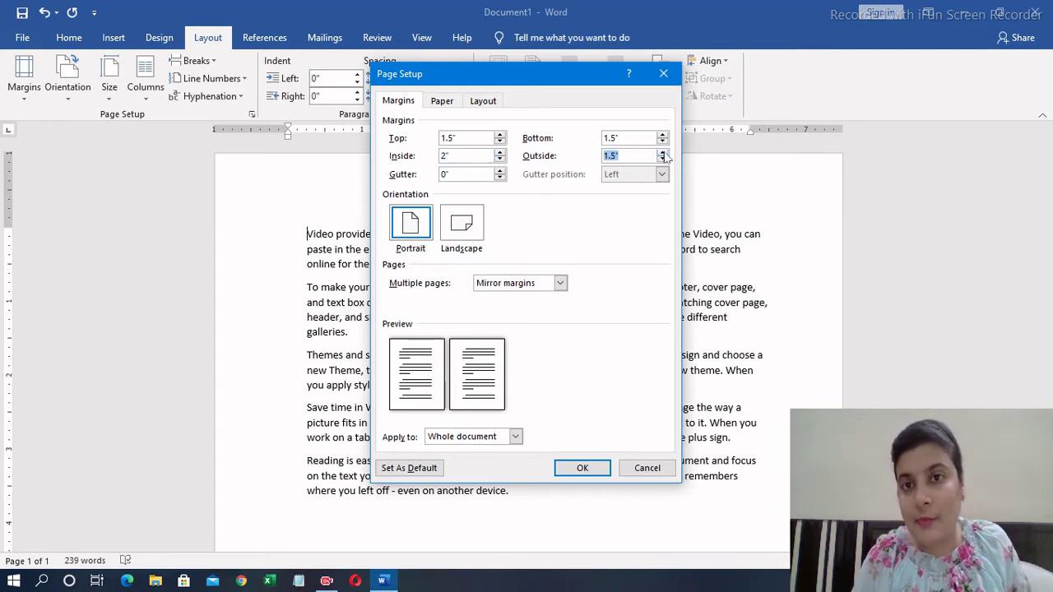
left_click(663, 153)
left_click(663, 153)
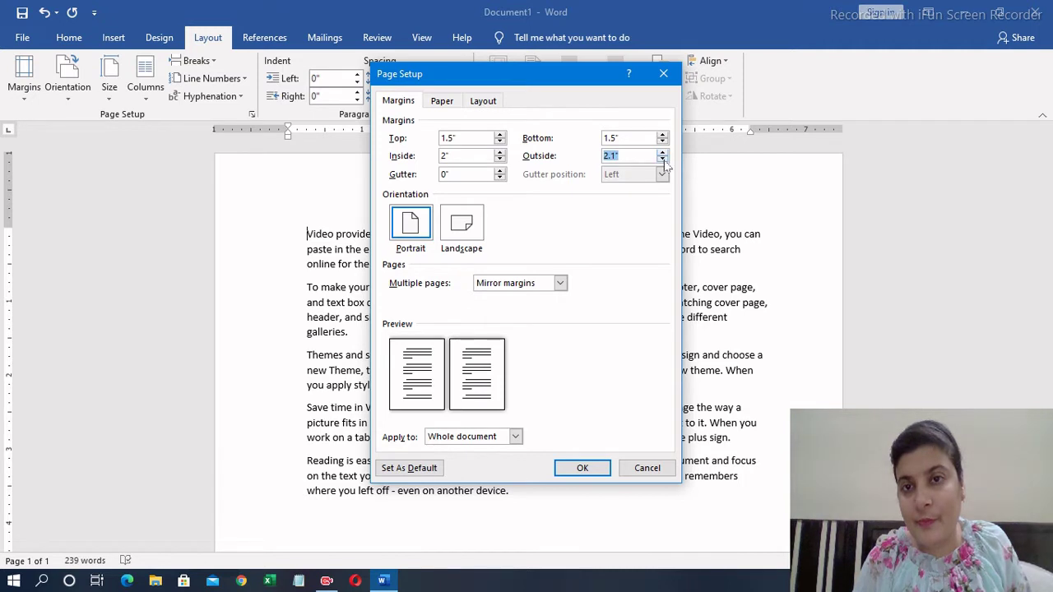
left_click(663, 160)
left_click(499, 171)
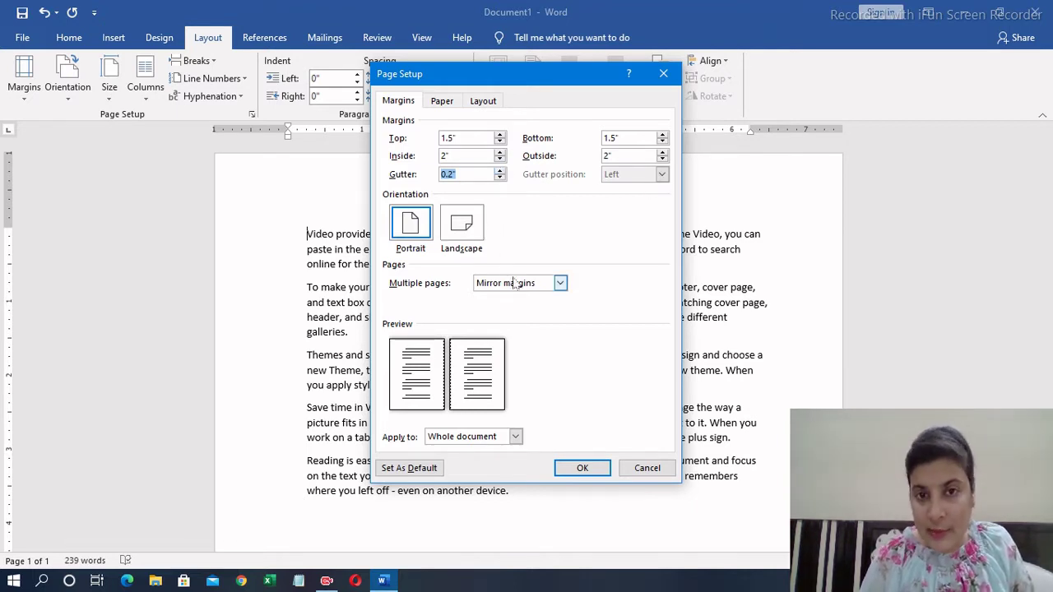
left_click(562, 285)
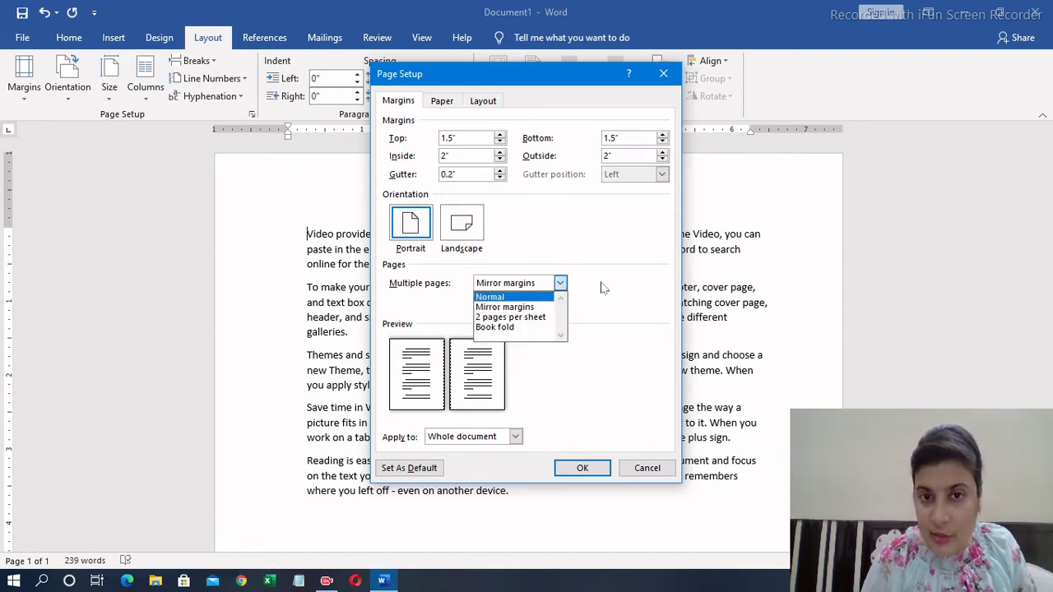
key("Escape")
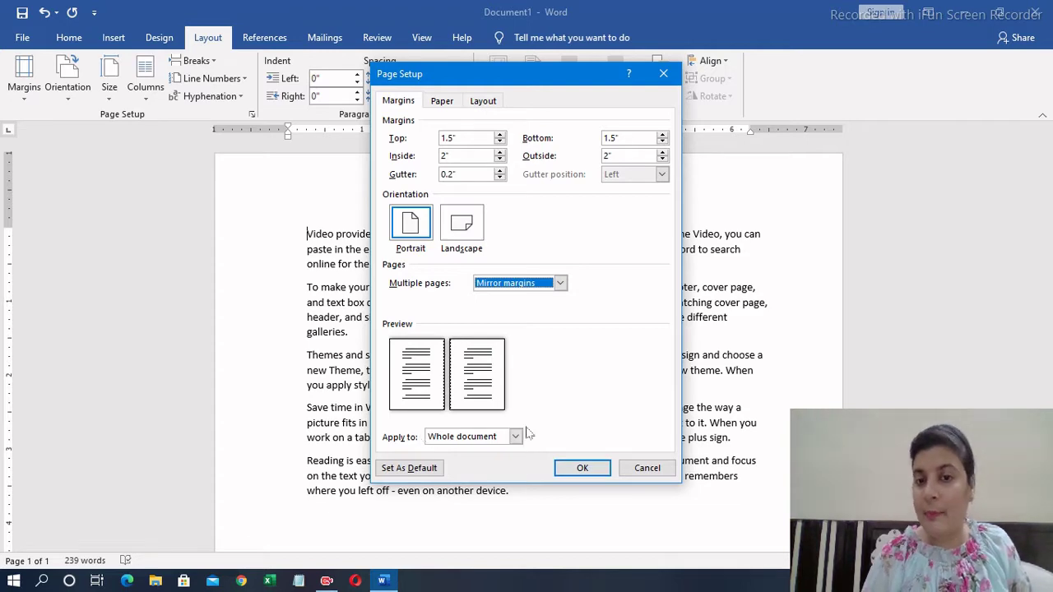
left_click(582, 467)
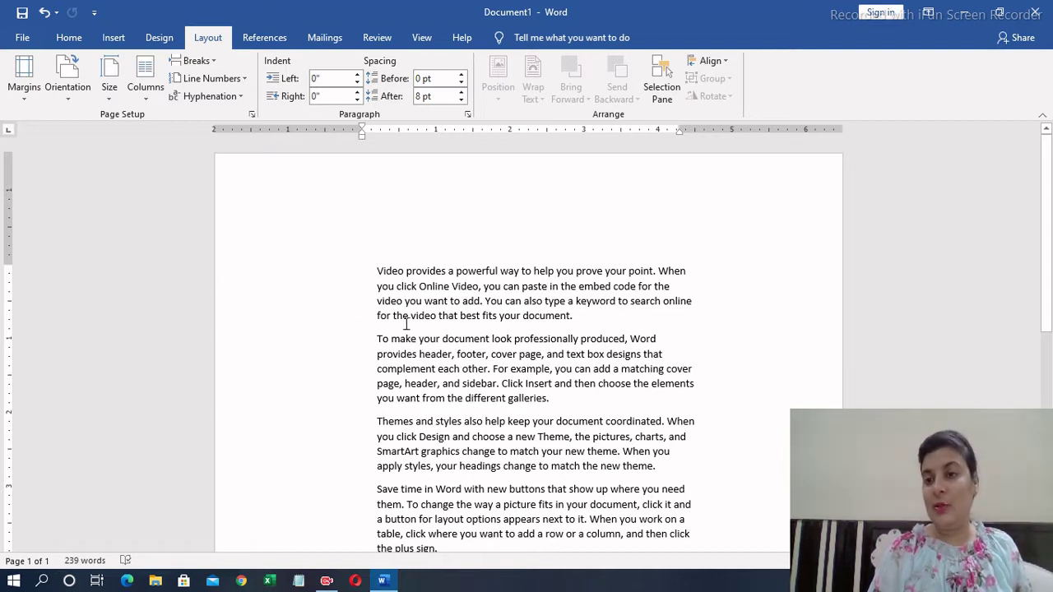
Step: Switch the margins back to the Normal preset of 1 inch on all sides
left_click(28, 97)
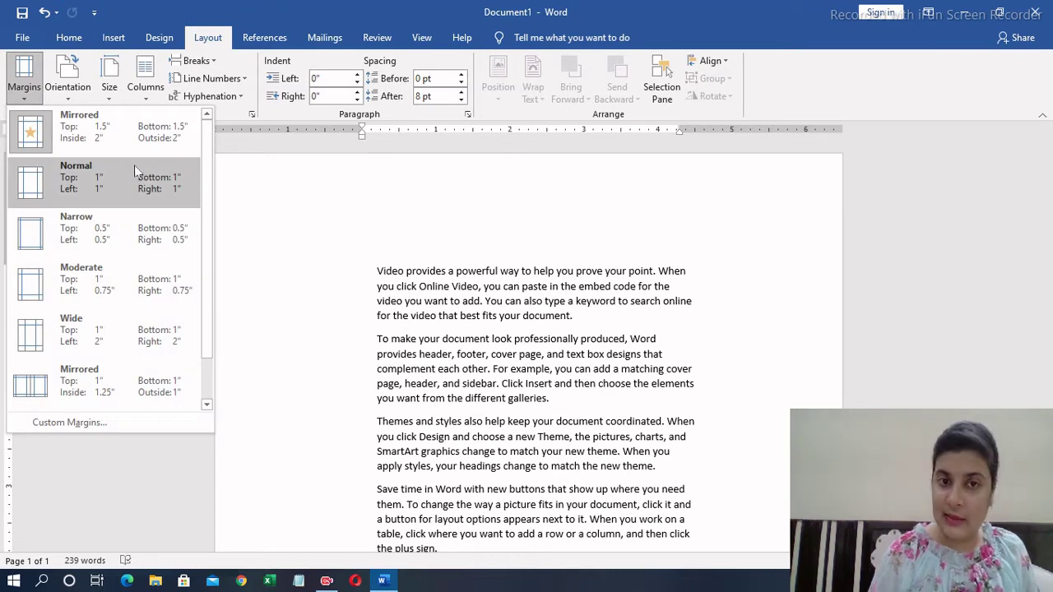
left_click(43, 99)
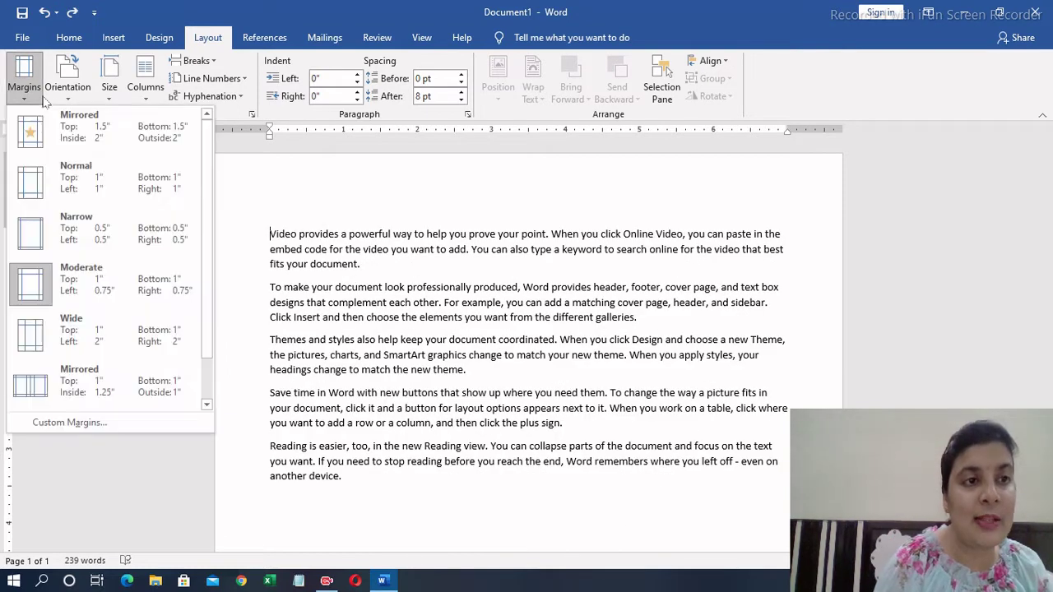
left_click(64, 195)
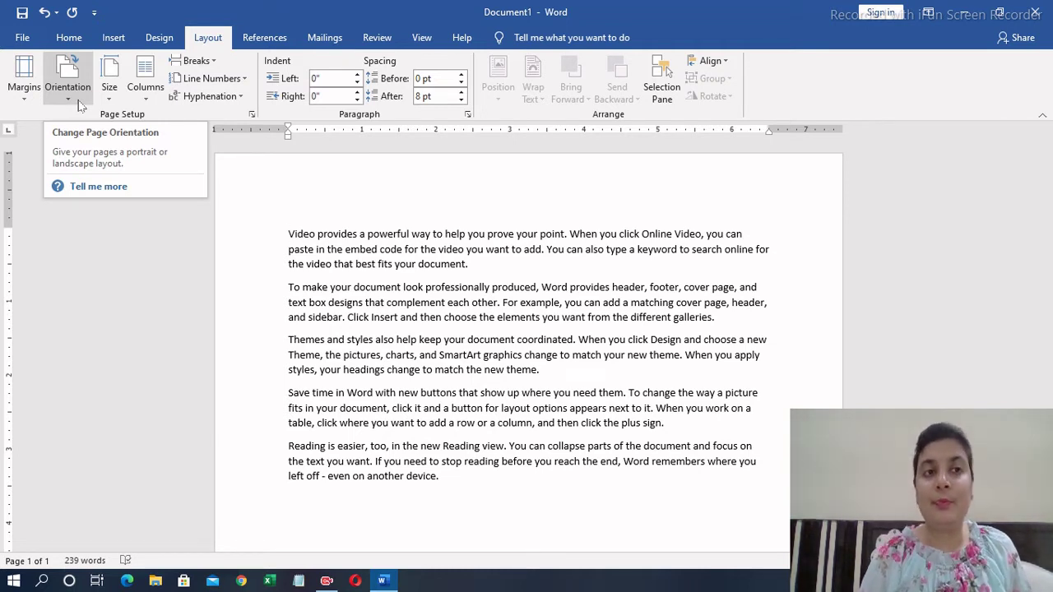
left_click(78, 100)
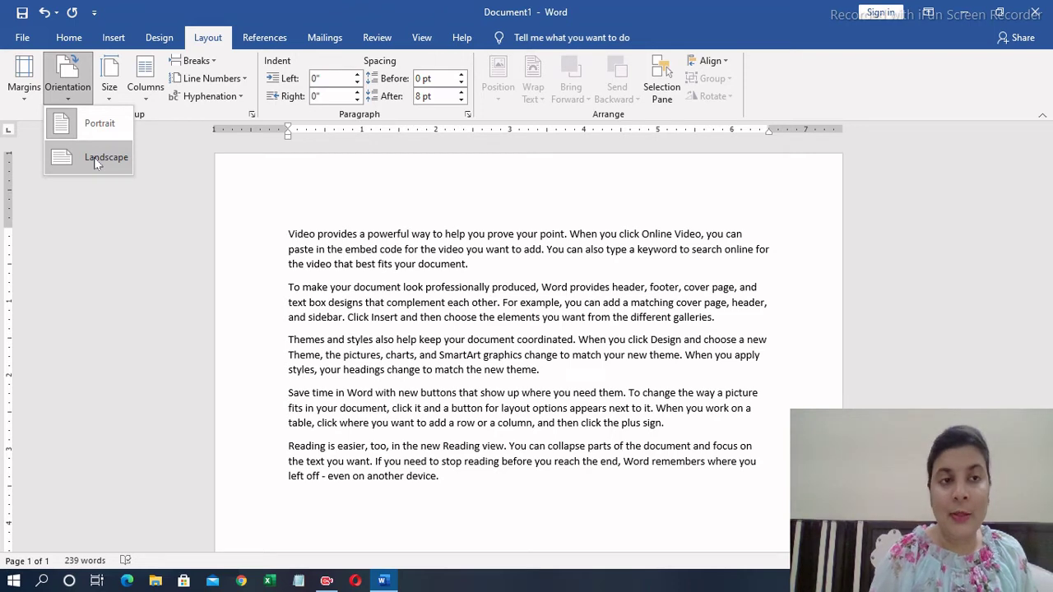
left_click(96, 162)
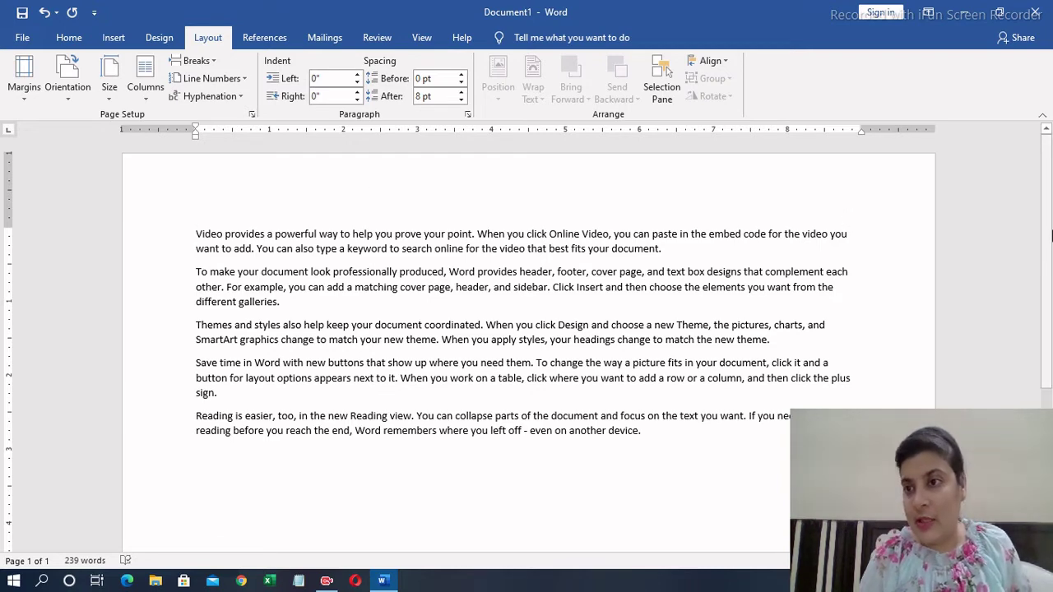
left_click_drag(1051, 236, 1051, 429)
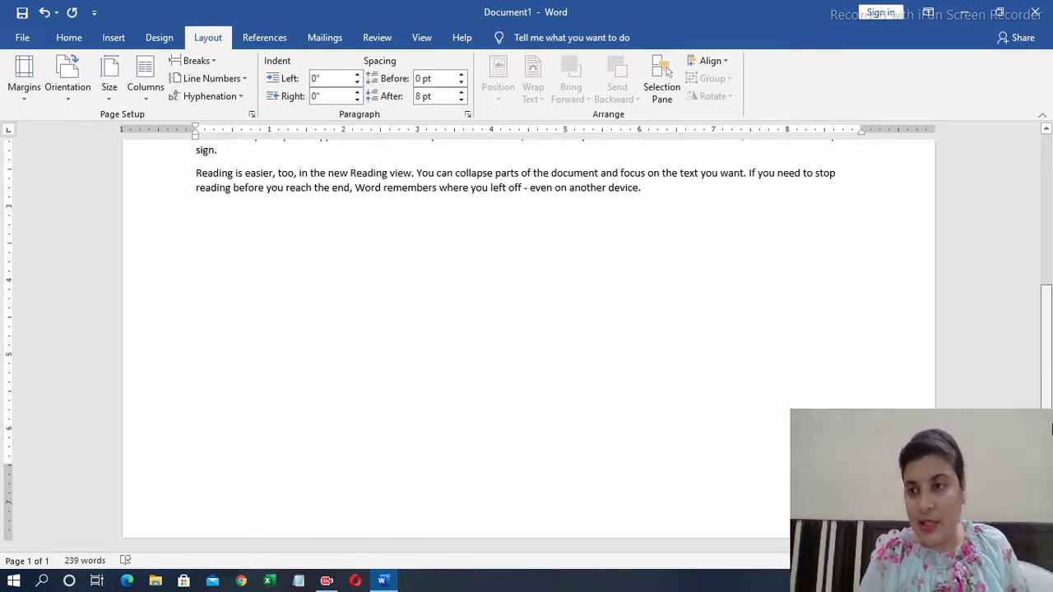
scroll(1036, 351, "up", 5)
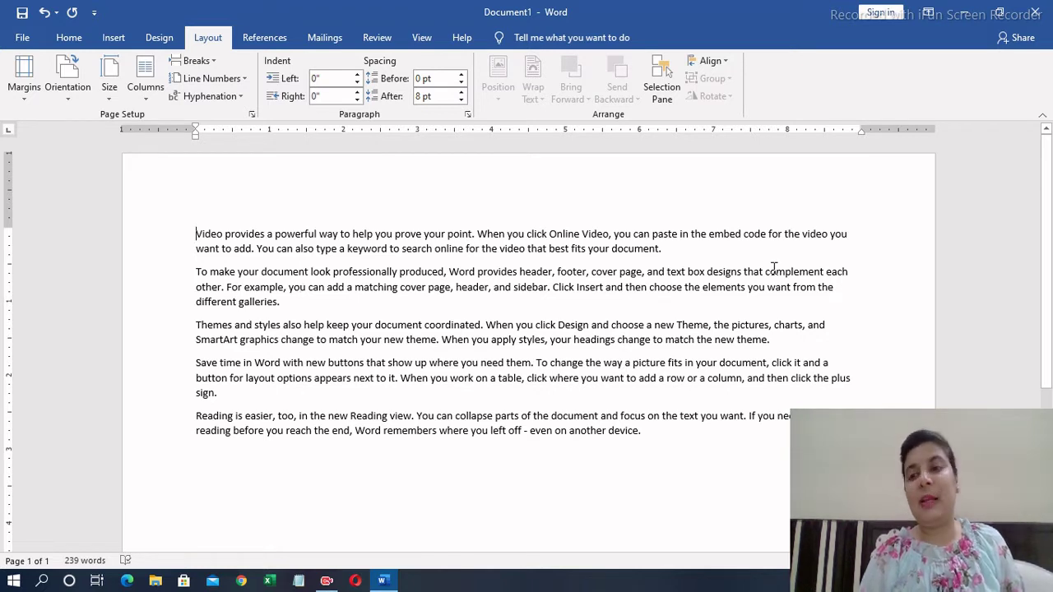
left_click(63, 101)
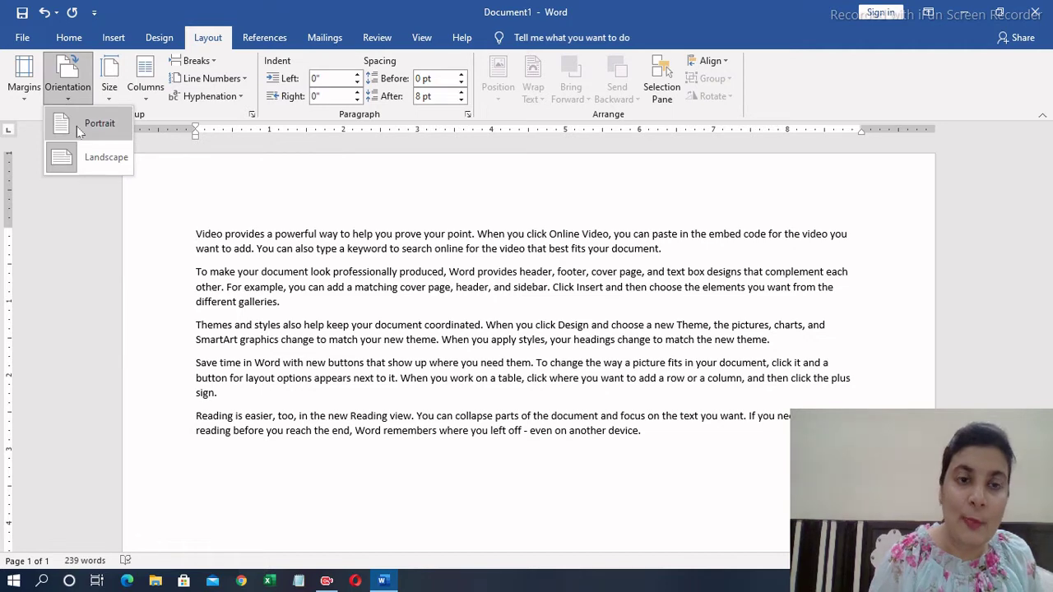
left_click(77, 125)
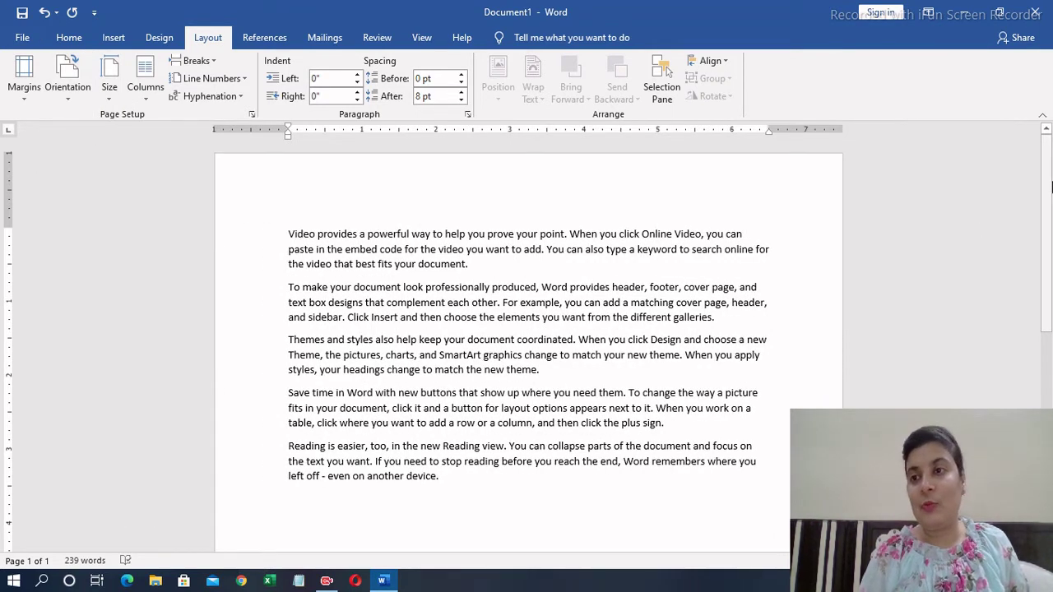
mouse_move(1046, 197)
left_mouse_down()
mouse_move(1047, 393)
mouse_move(1046, 189)
left_mouse_up()
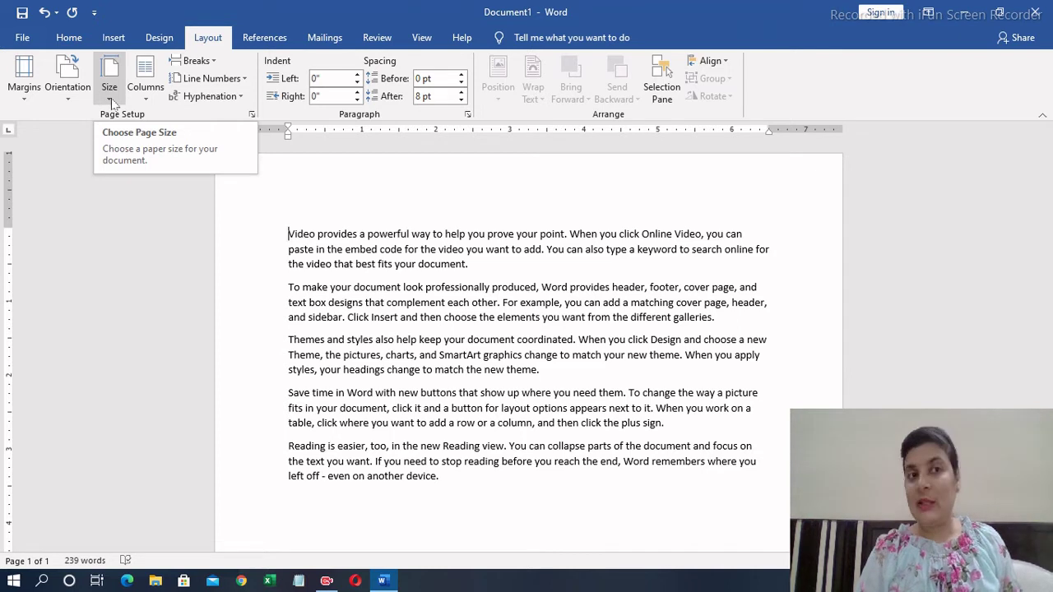
Step: Change the paper size to Tabloid, then to Legal (8.5" x 14")
left_click(110, 91)
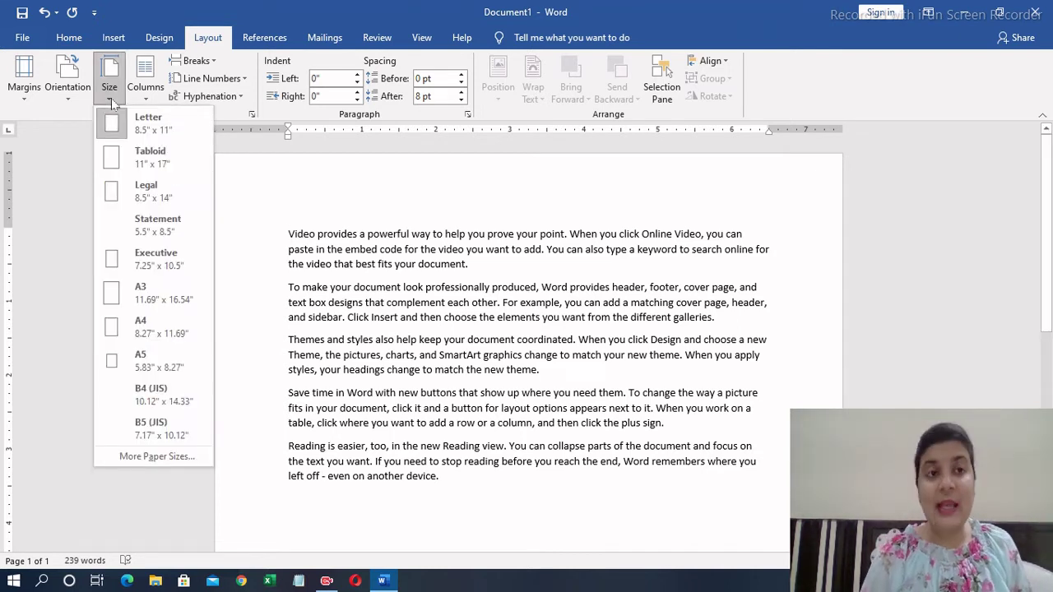
left_click(175, 135)
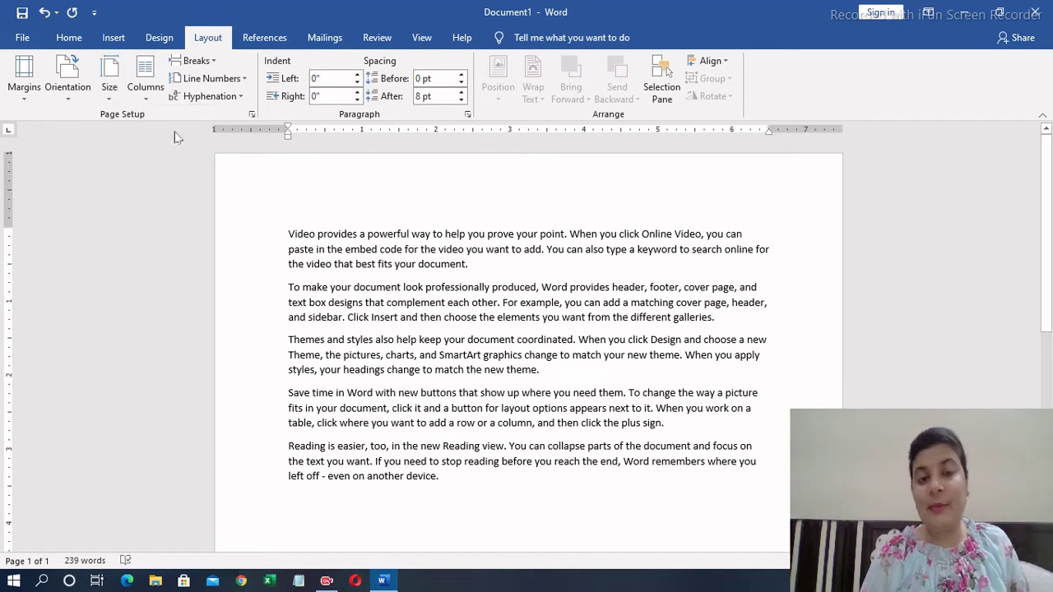
left_click(108, 83)
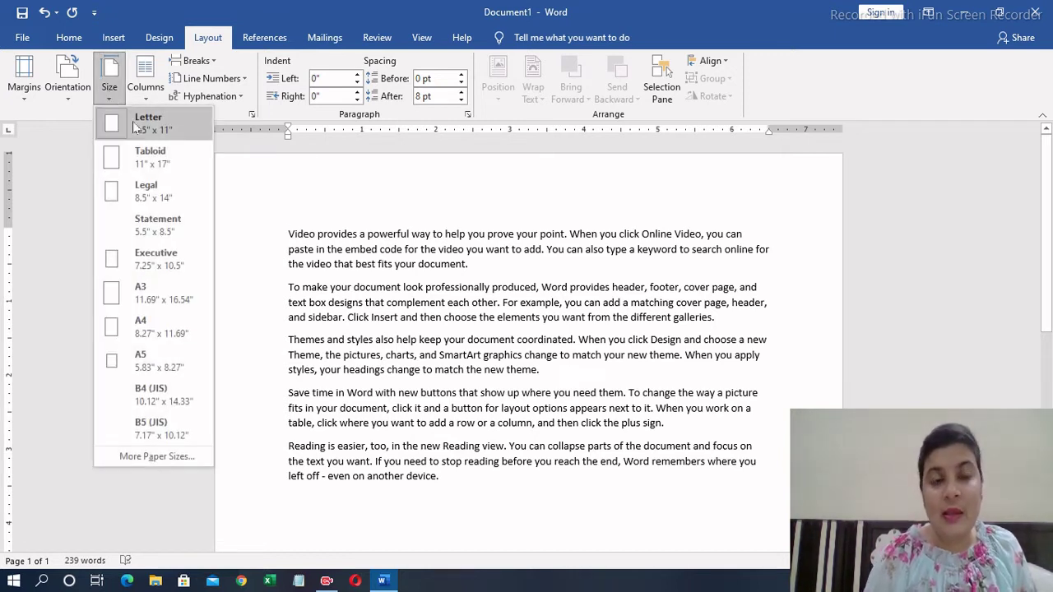
left_click(176, 169)
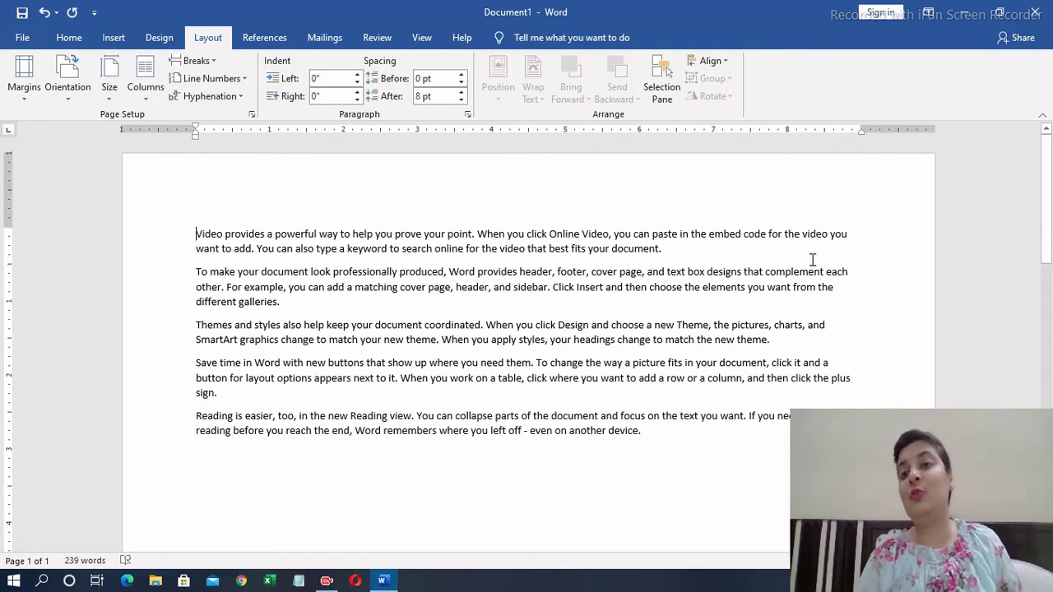
left_click(107, 90)
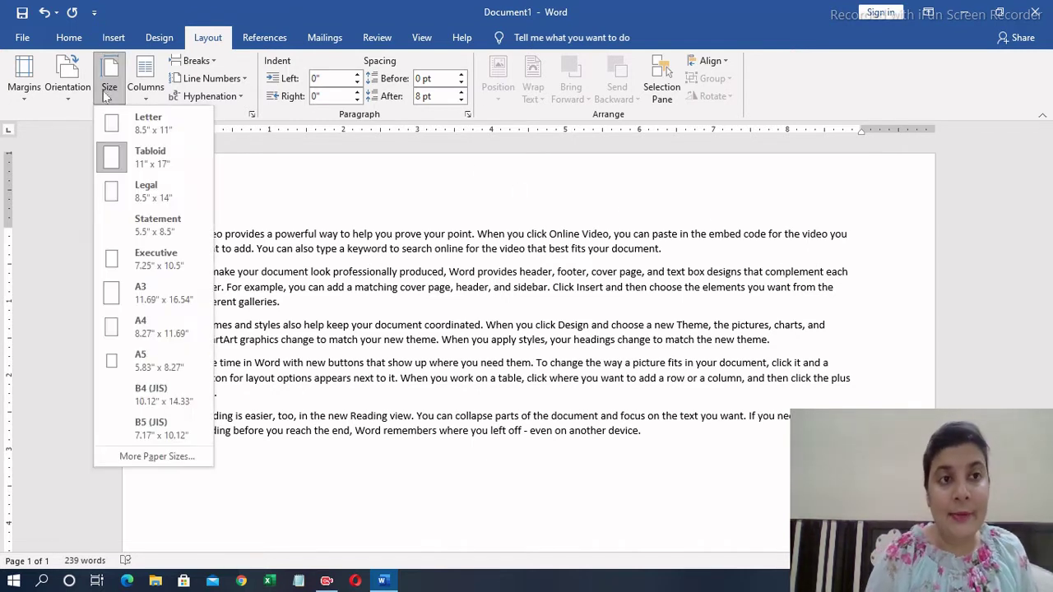
left_click(157, 185)
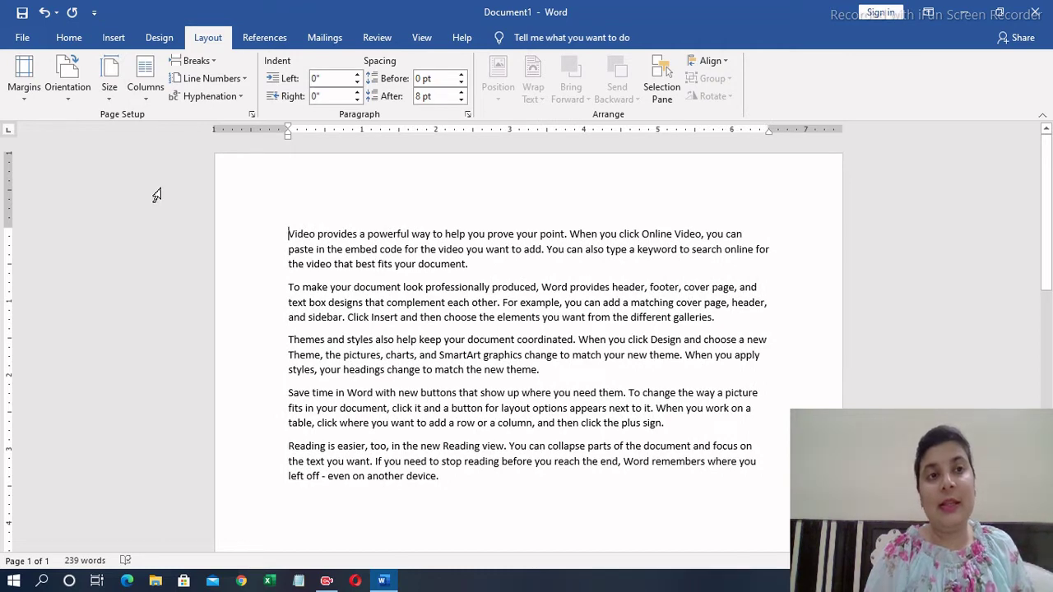
left_click(112, 97)
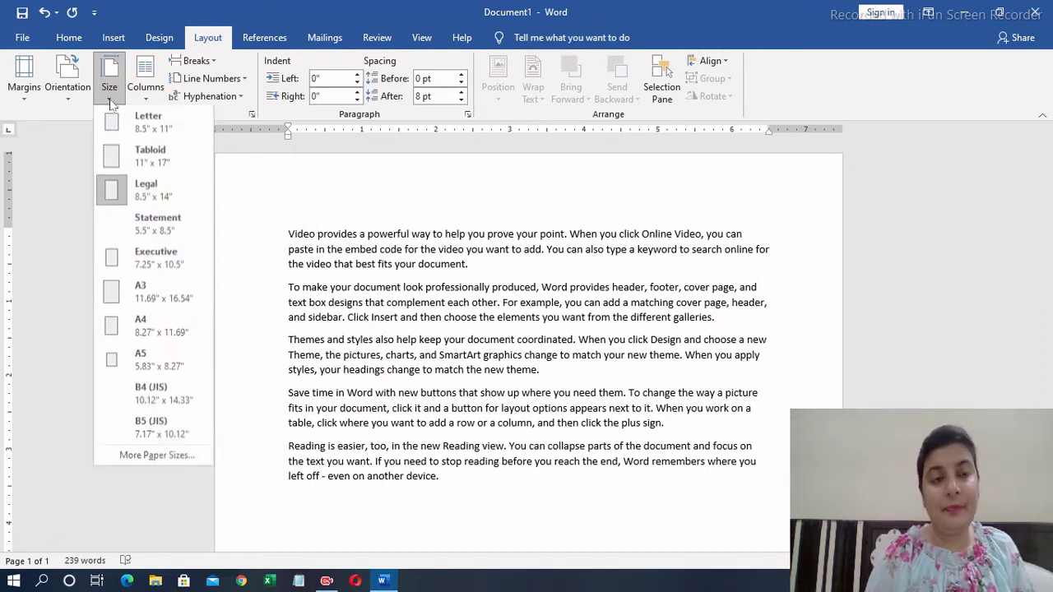
Step: Try Statement and Executive paper sizes, settle on A4, and open More Paper Sizes
left_click(165, 233)
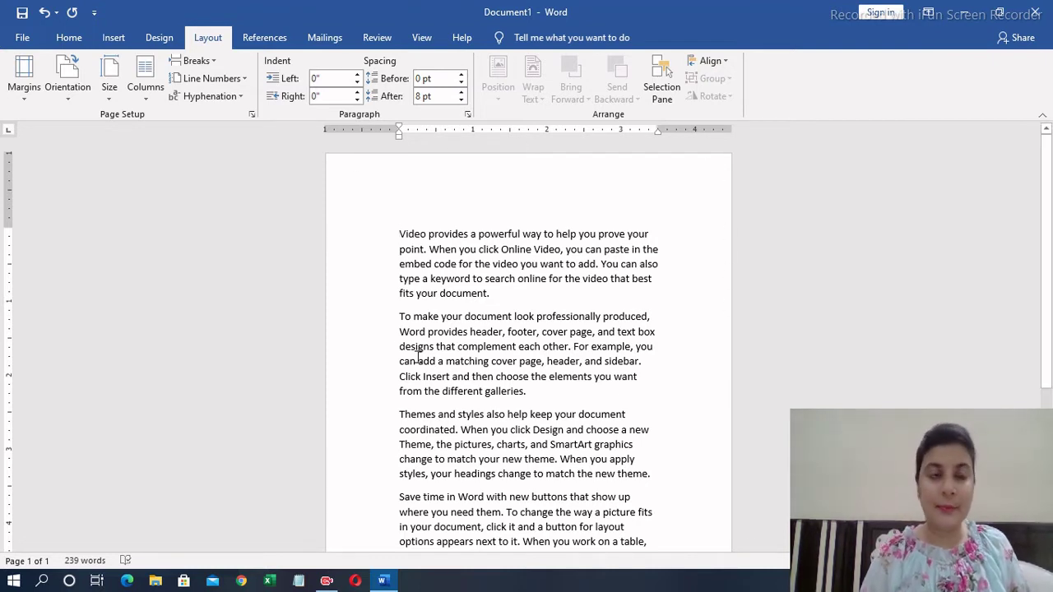
left_click(111, 96)
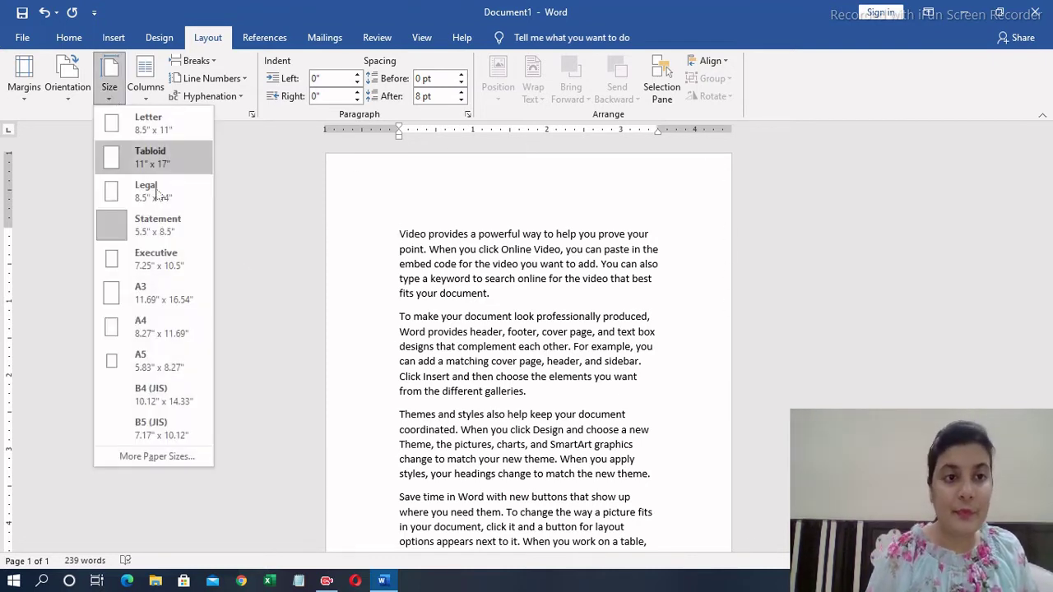
left_click(184, 261)
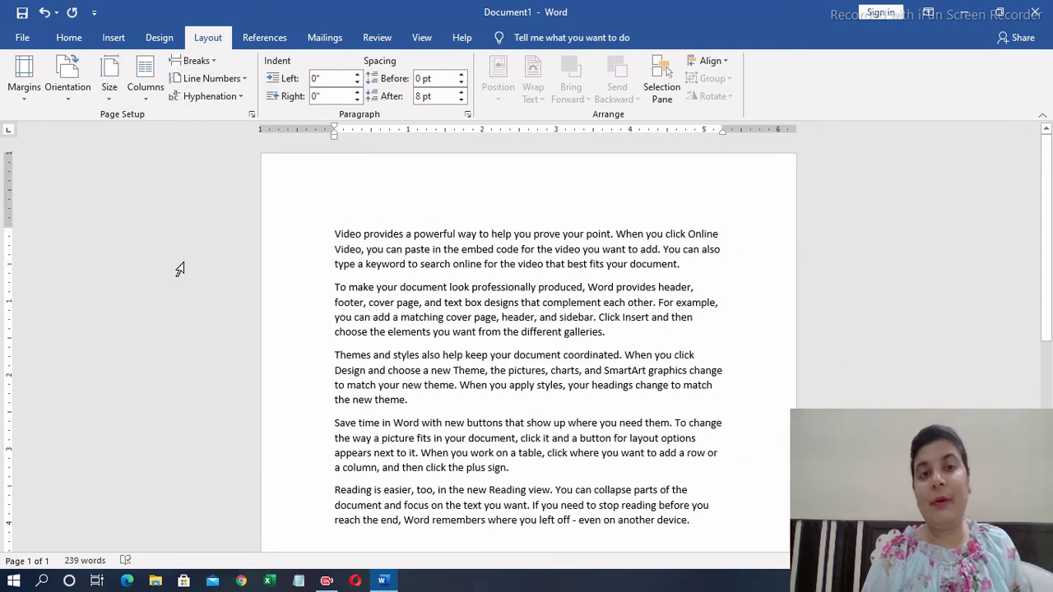
left_click(110, 87)
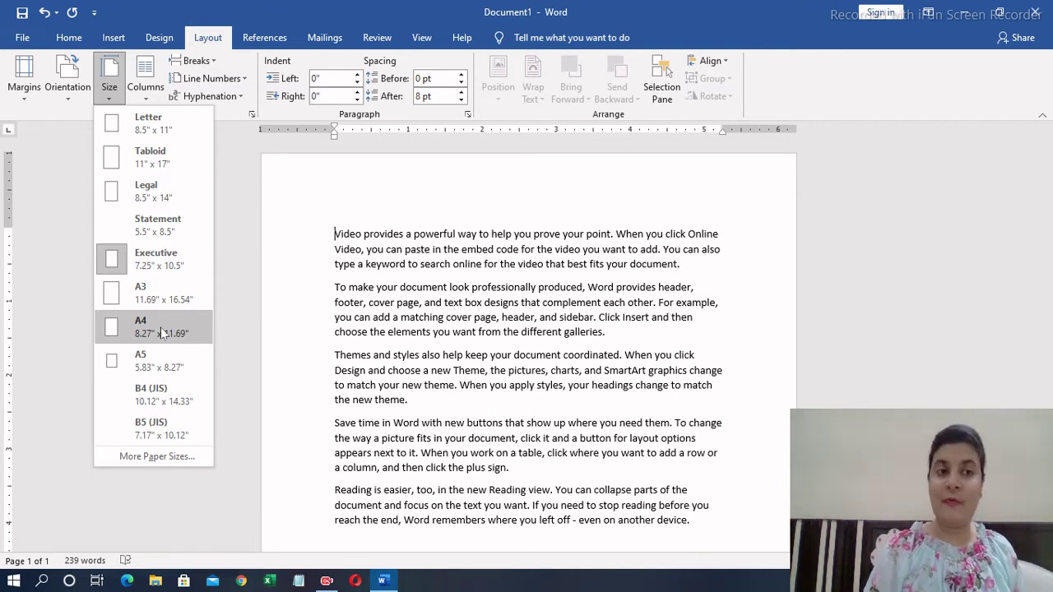
left_click(156, 330)
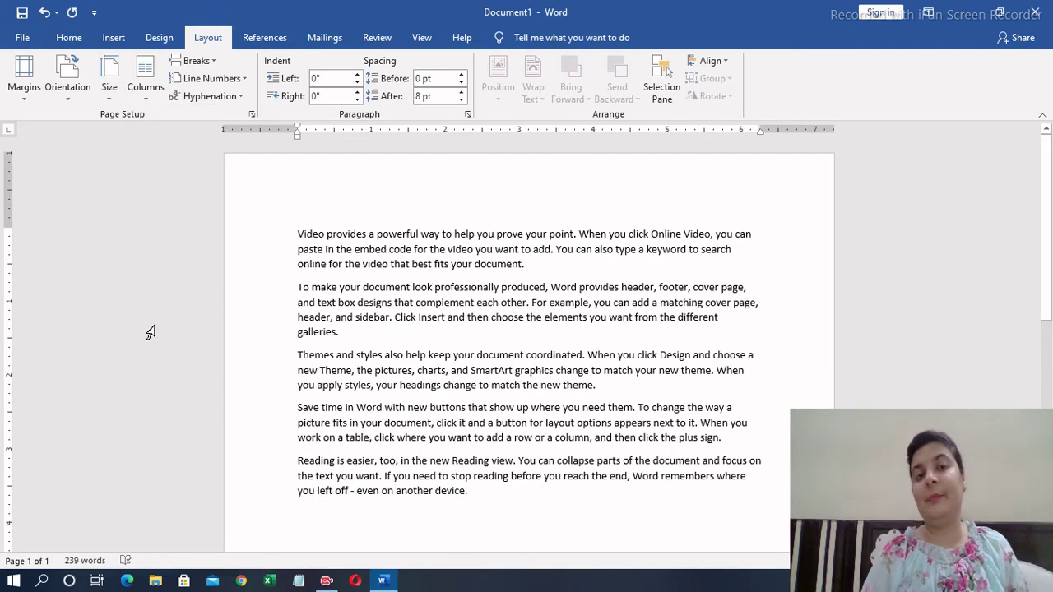
left_click(114, 97)
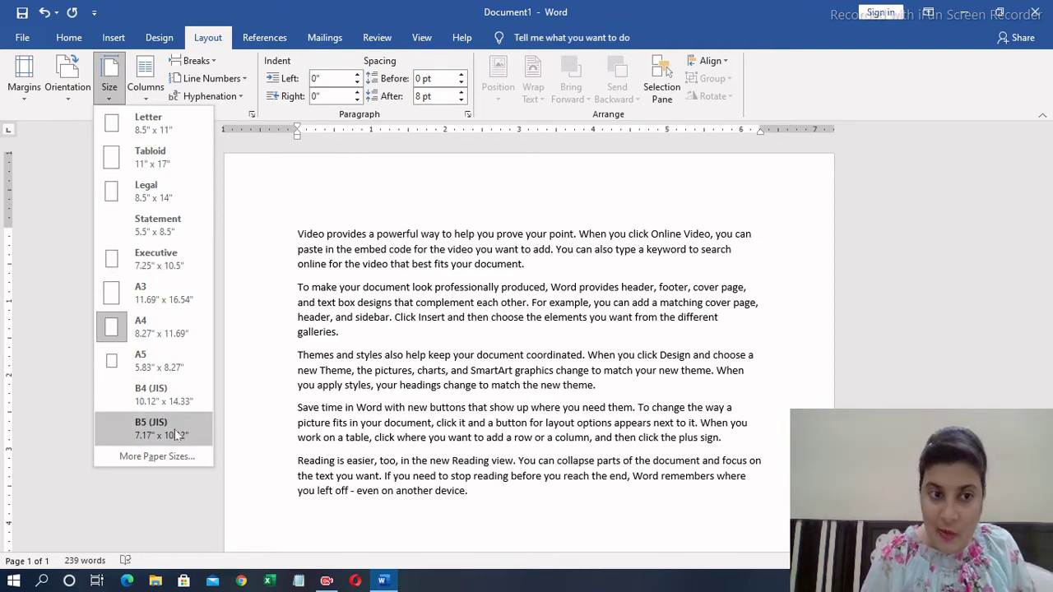
left_click(168, 456)
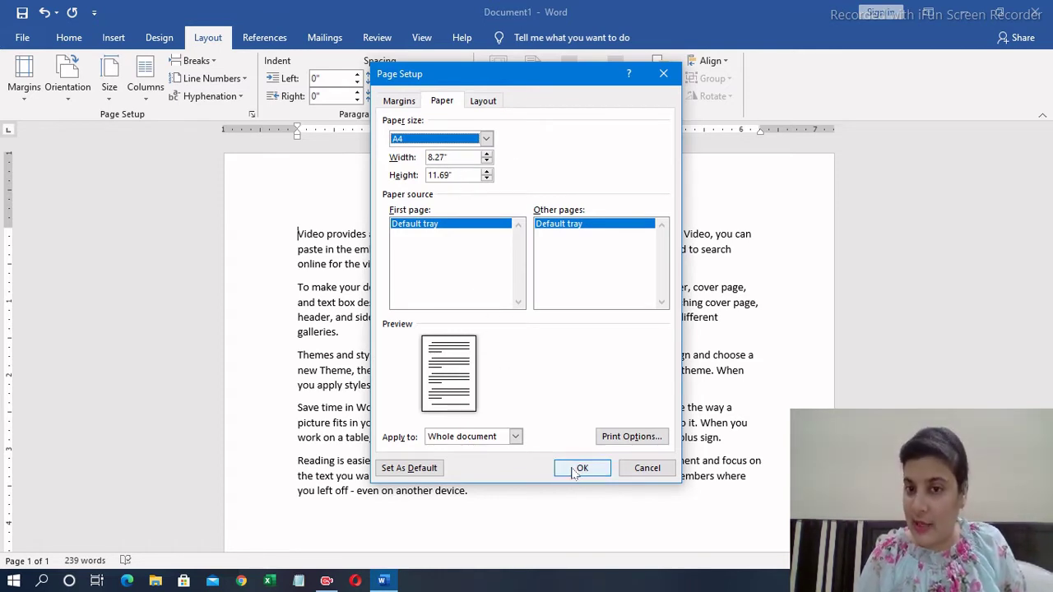
Step: Cancel Page Setup and reselect A4 from the paper size list
left_click(654, 466)
left_click(290, 236)
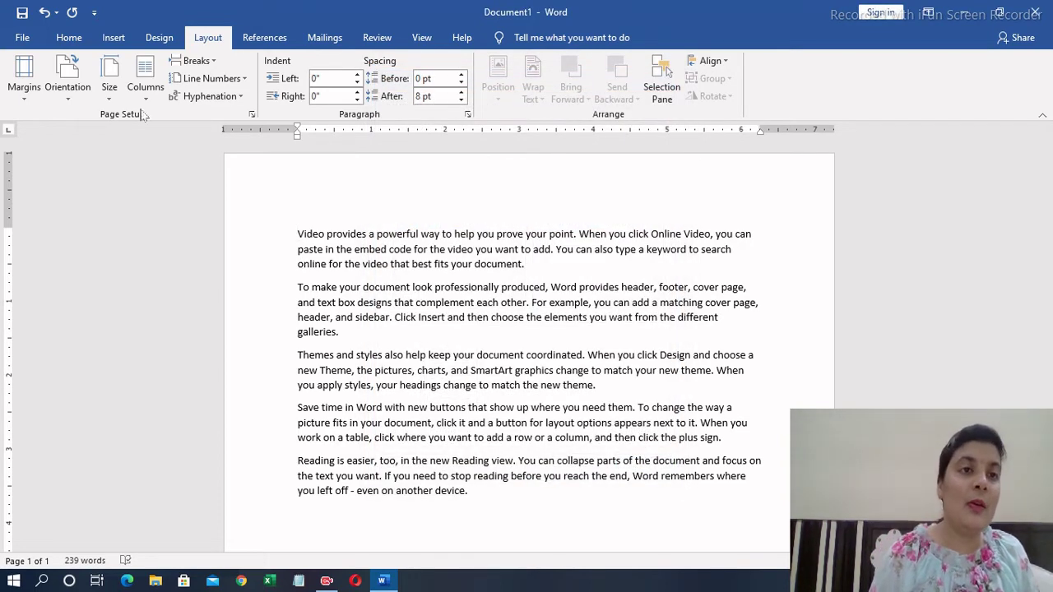
left_click(110, 97)
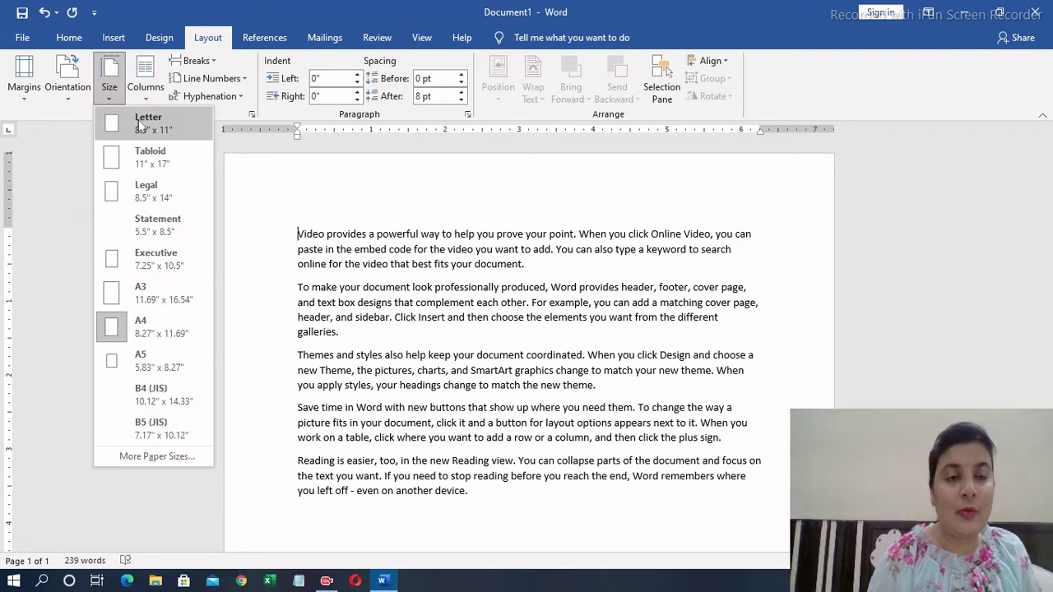
left_click(159, 335)
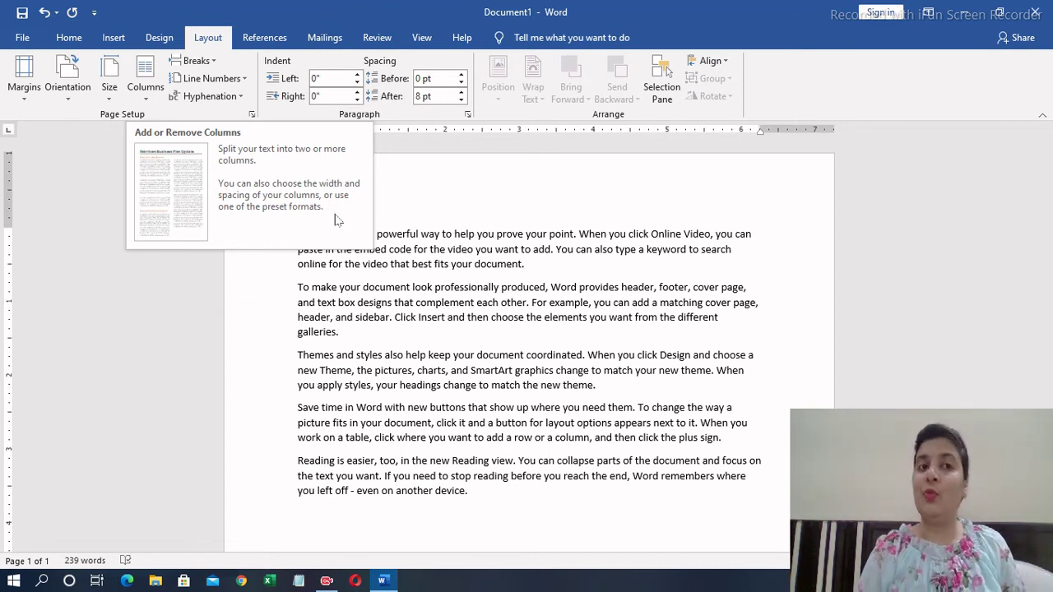
left_click(453, 203)
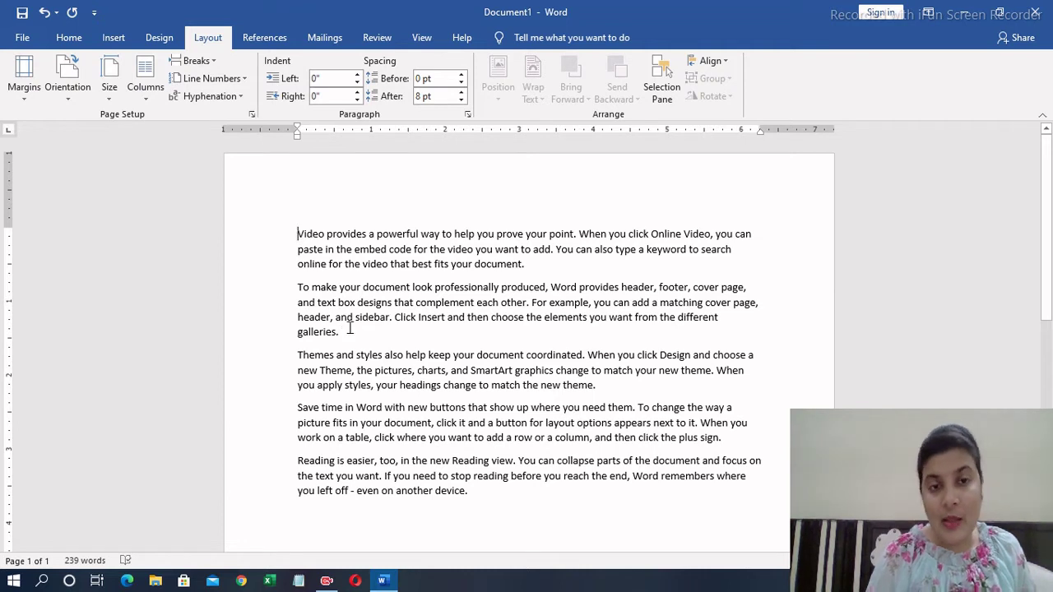
Step: Select all the sample text, set it in two columns, then deselect
left_click_drag(295, 235, 525, 528)
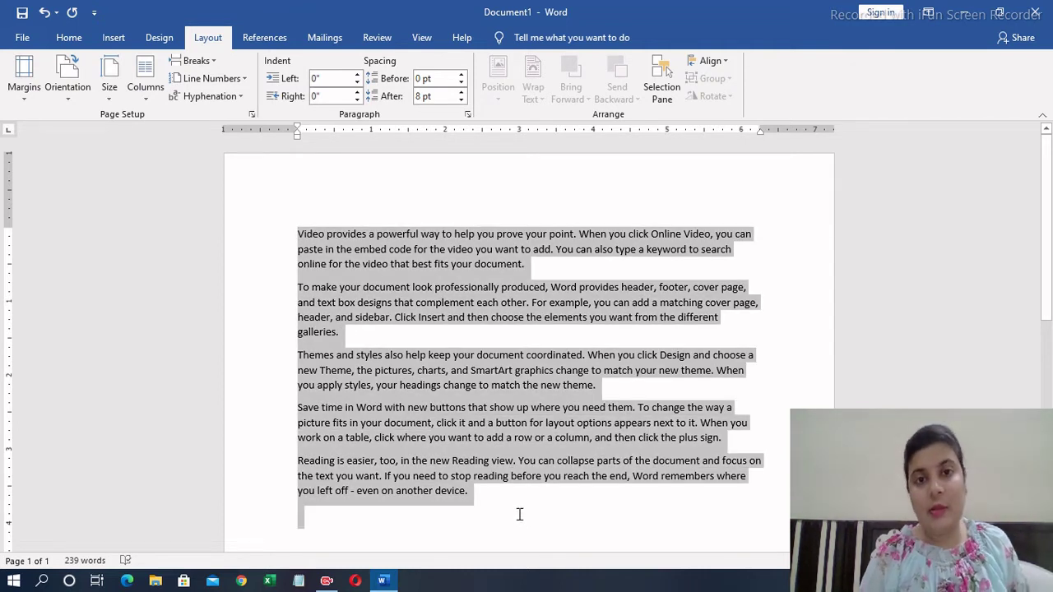
left_click(149, 100)
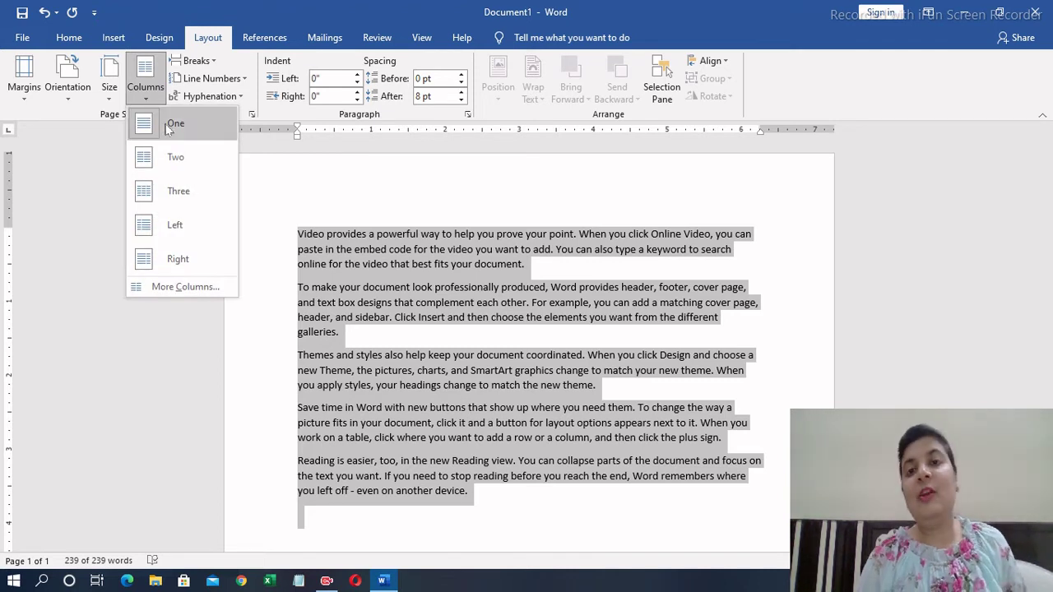
left_click(788, 251)
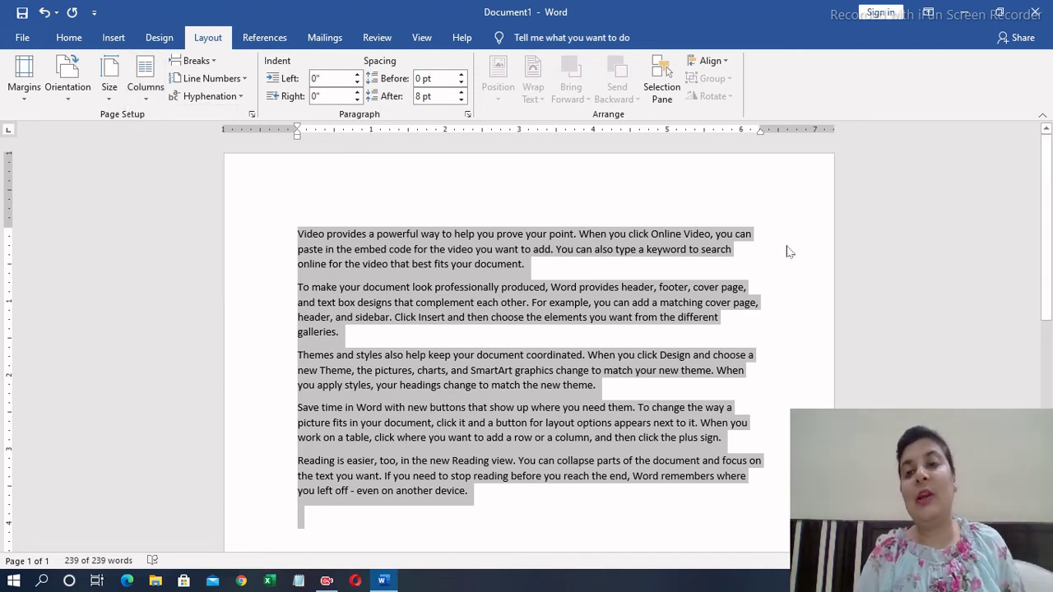
left_click(769, 254)
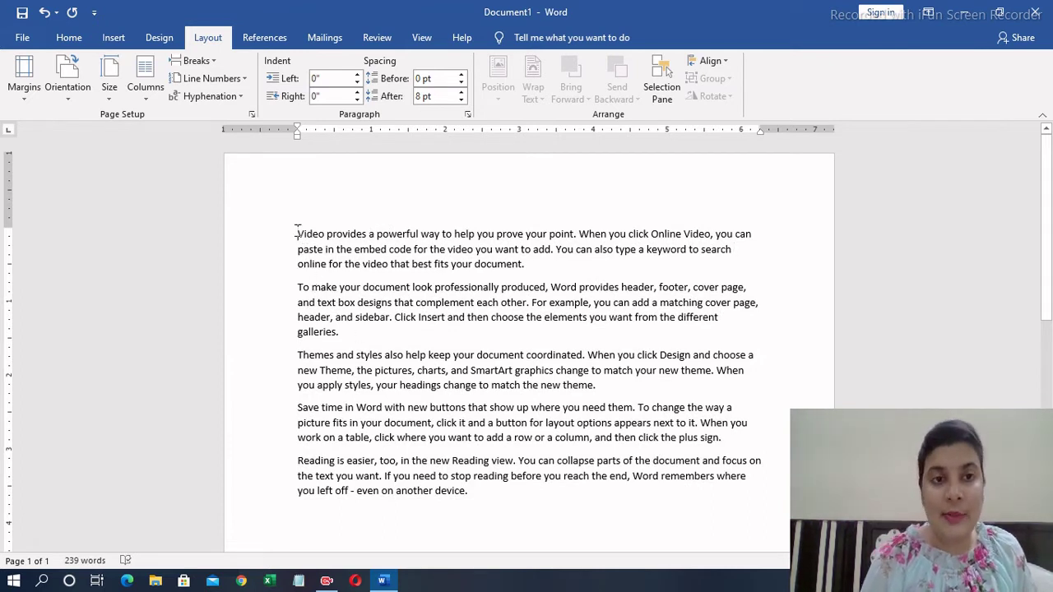
key("ctrl+a")
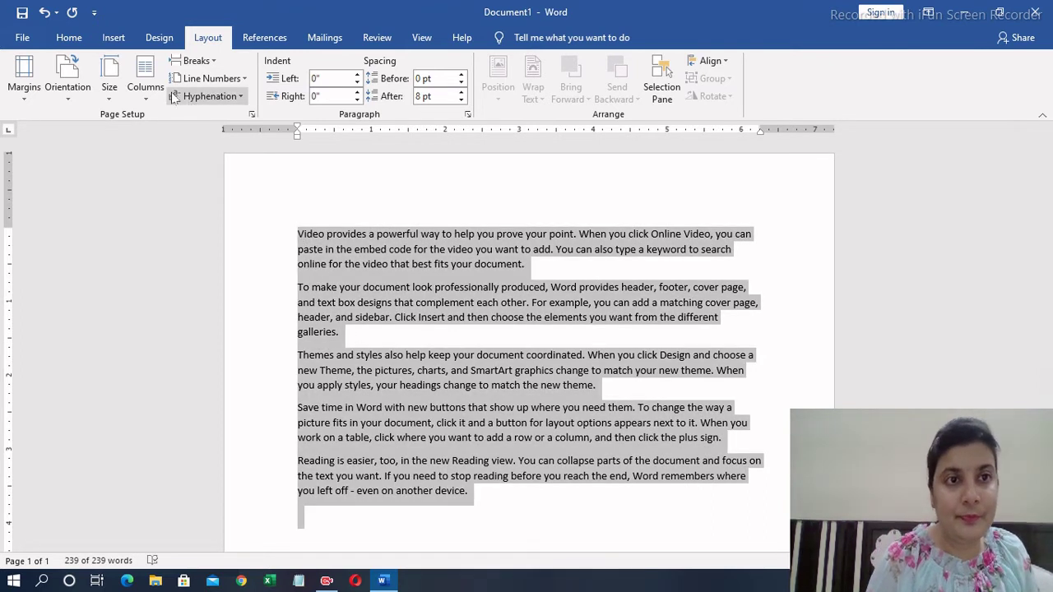
left_click(154, 95)
left_click(172, 156)
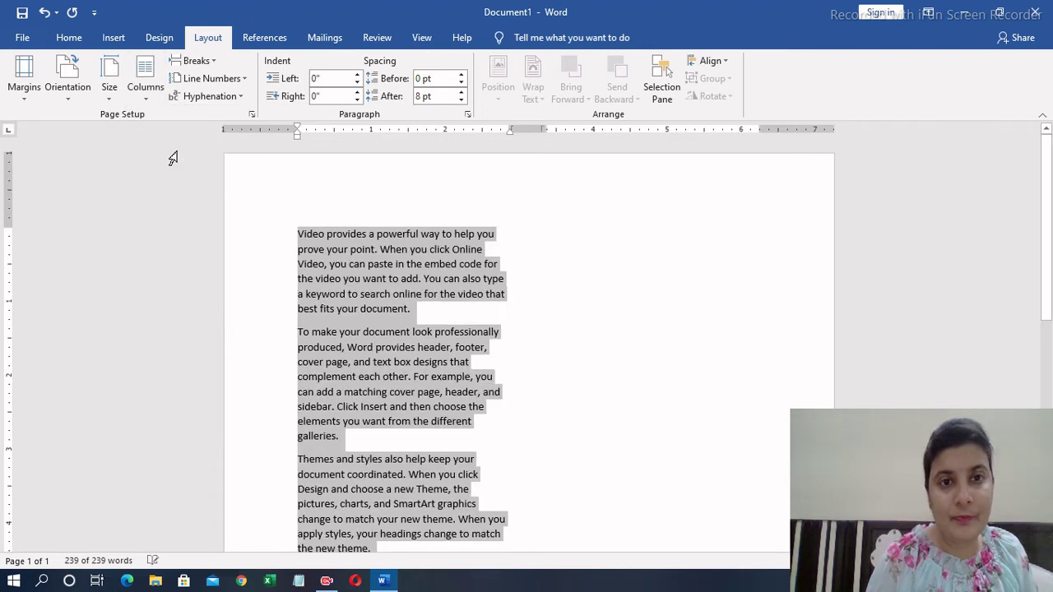
left_click(588, 365)
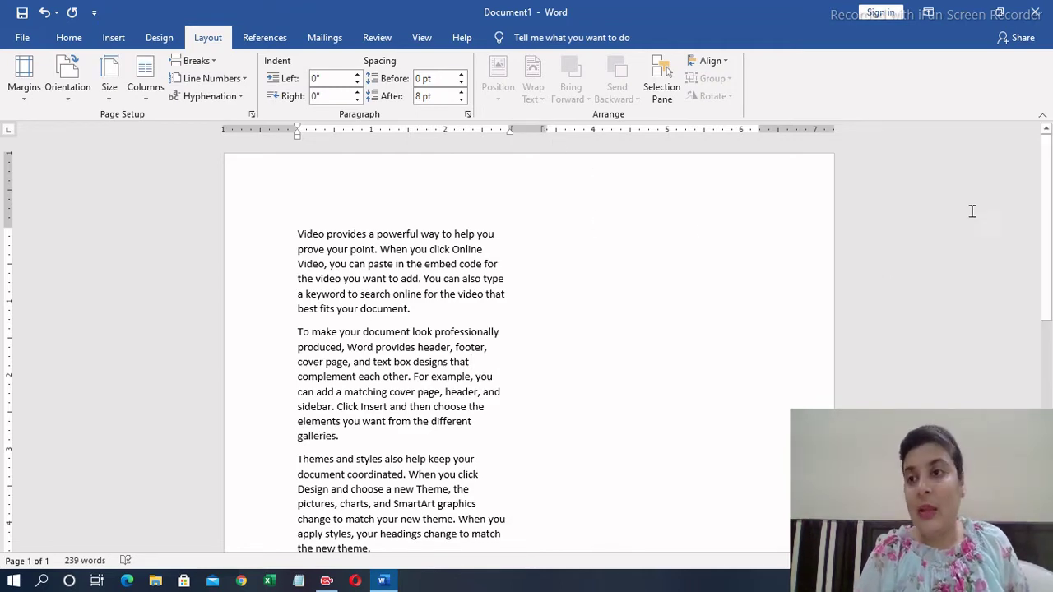
left_click_drag(1049, 196, 1050, 317)
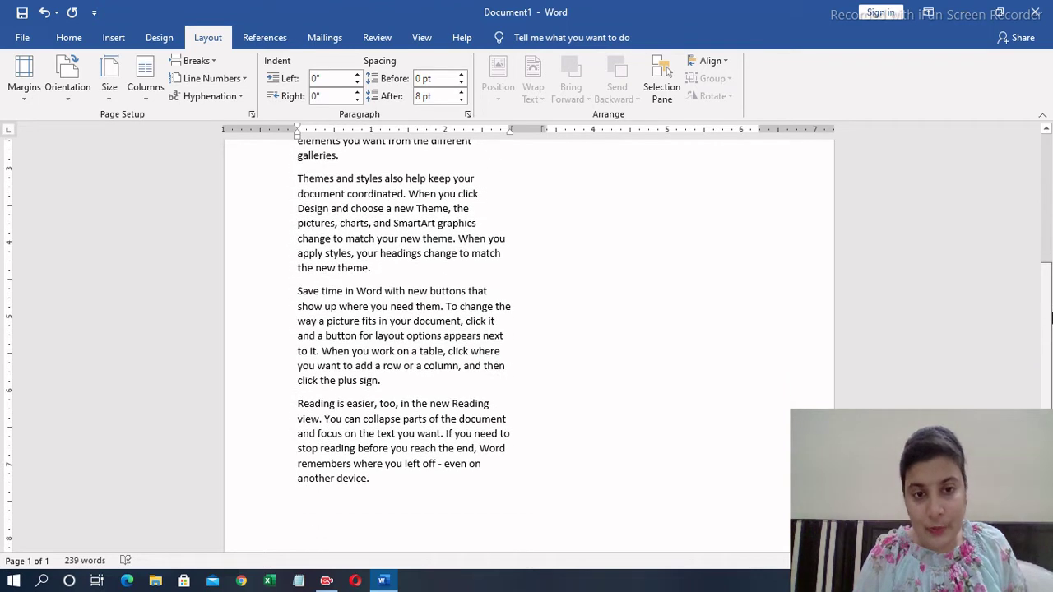
Step: After the last paragraph, enter =rand() to add five more sample paragraphs, reaching 478 words
left_click(383, 490)
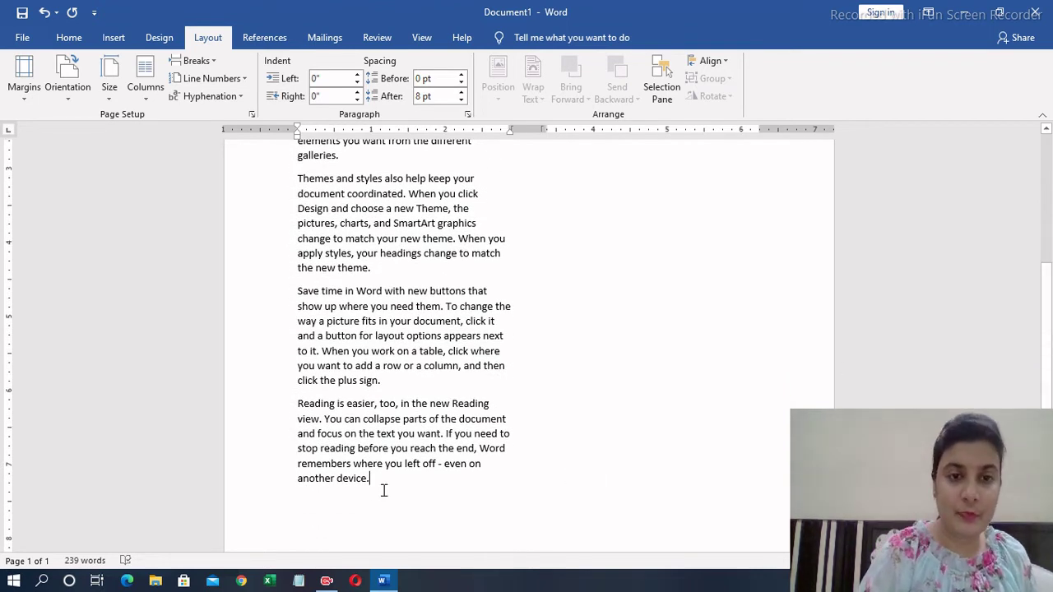
type("=ran")
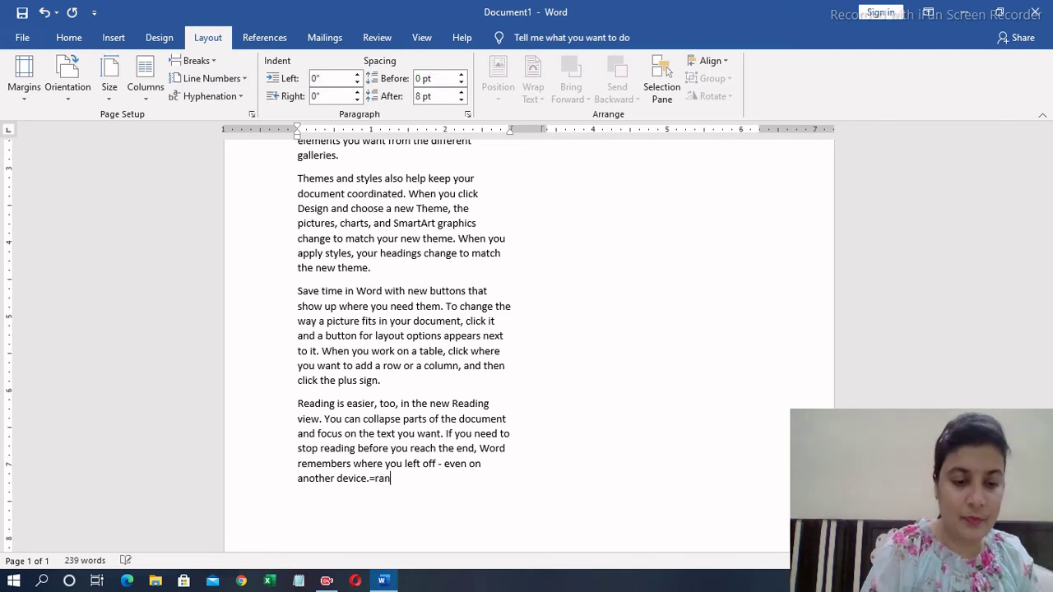
type("d()")
key("Return")
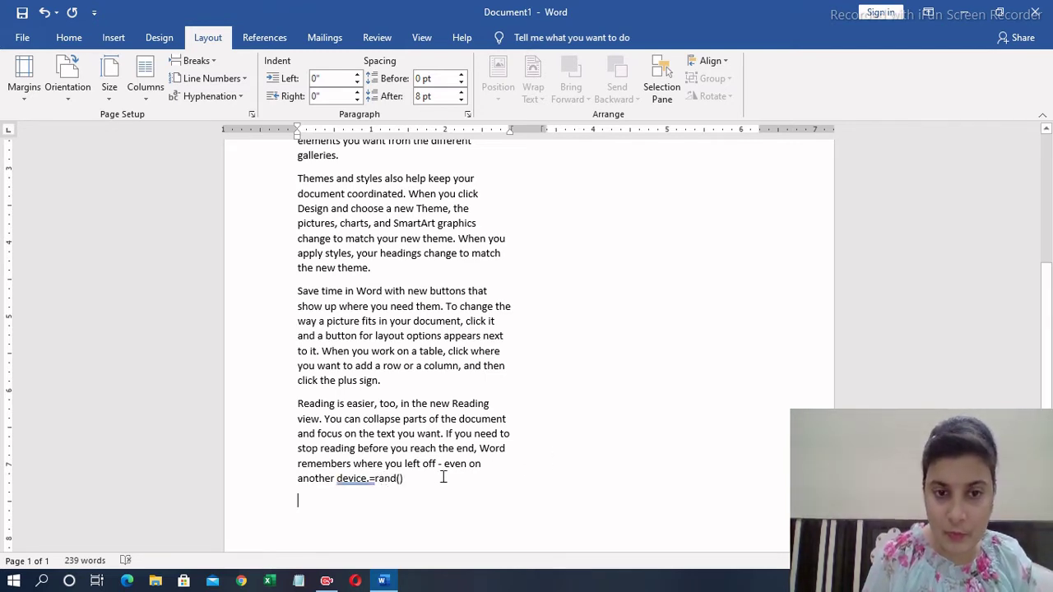
key("BackSpace")
key("BackSpace")
key("BackSpace")
key("BackSpace")
key("BackSpace")
key("BackSpace")
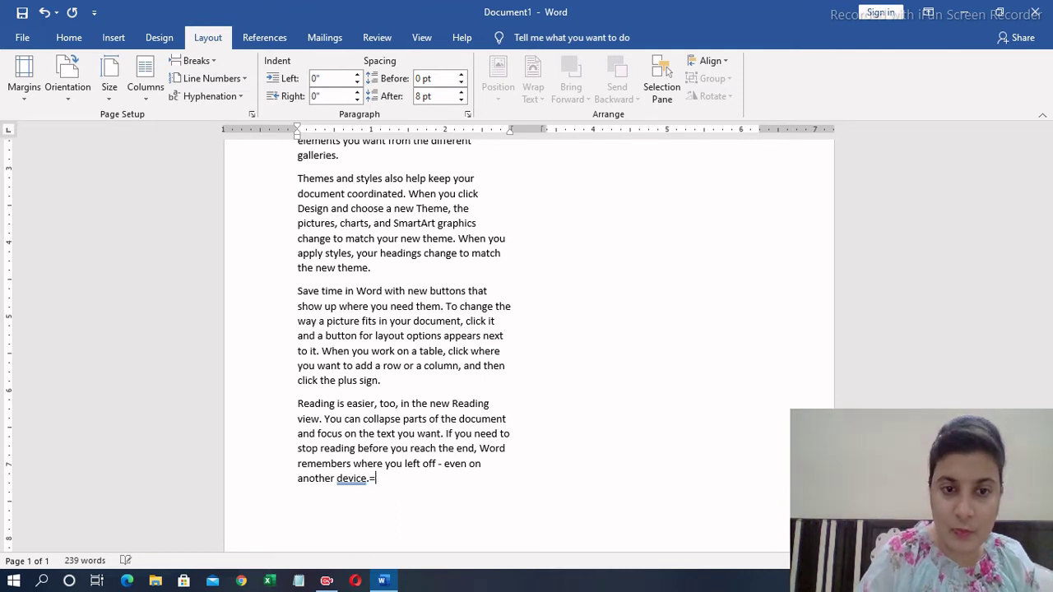
key("BackSpace")
key("BackSpace")
key("Return")
type("=")
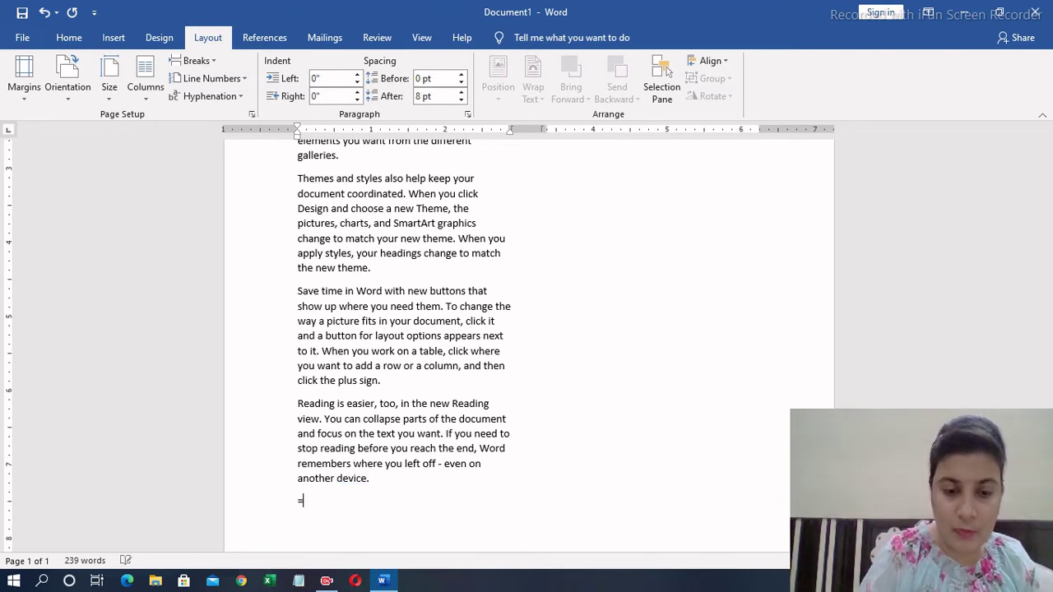
type("rand(")
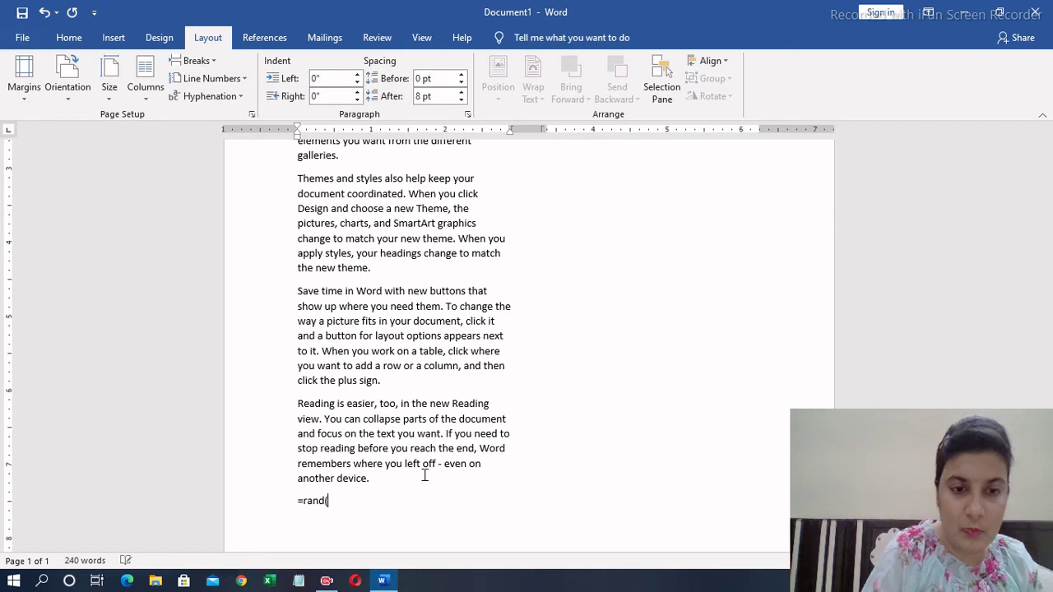
type(")")
key("Return")
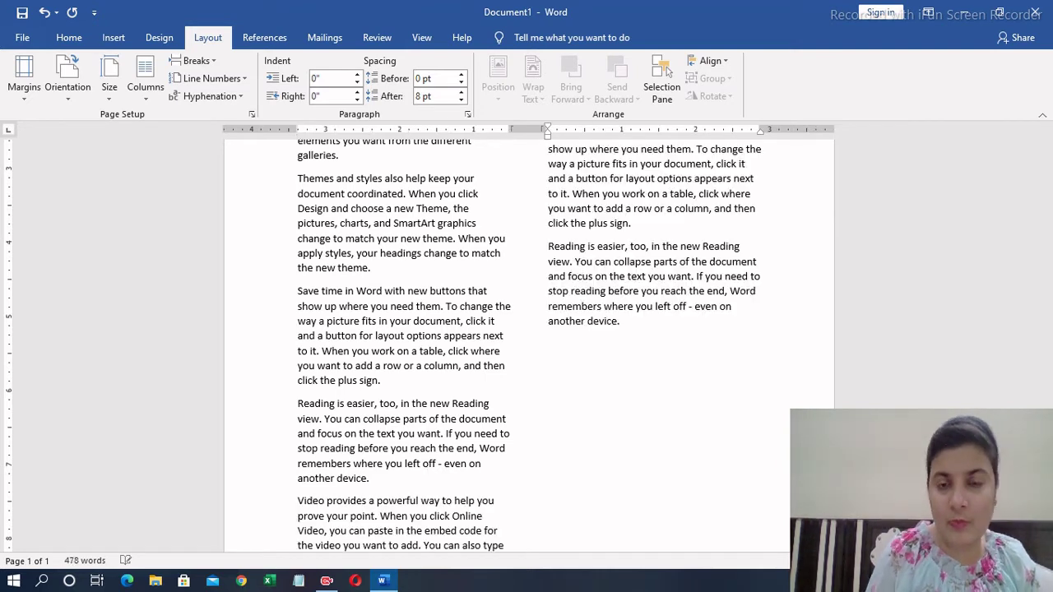
mouse_move(1044, 345)
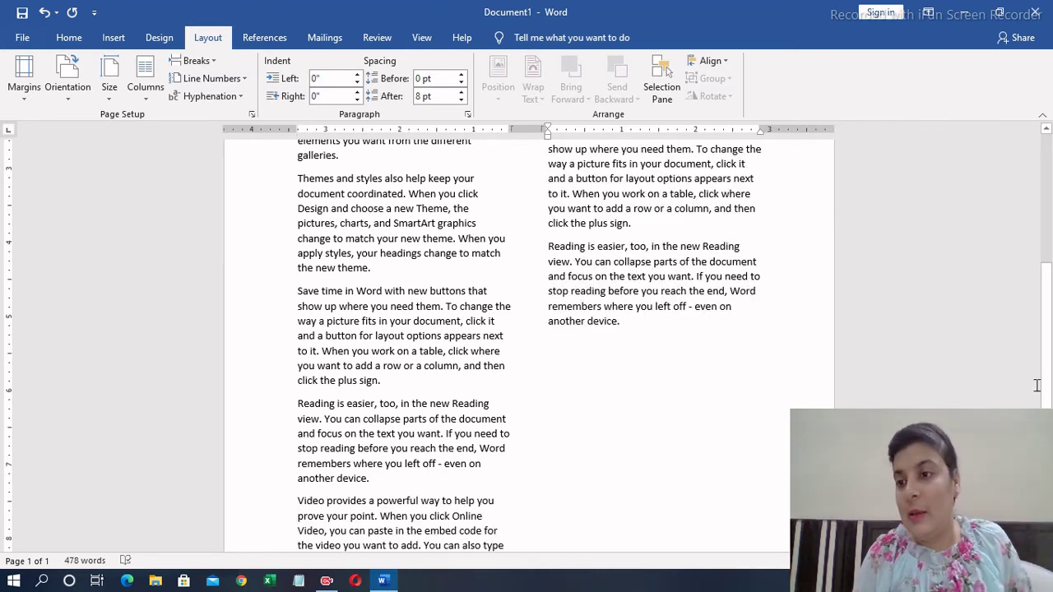
left_click_drag(1051, 380, 1017, 237)
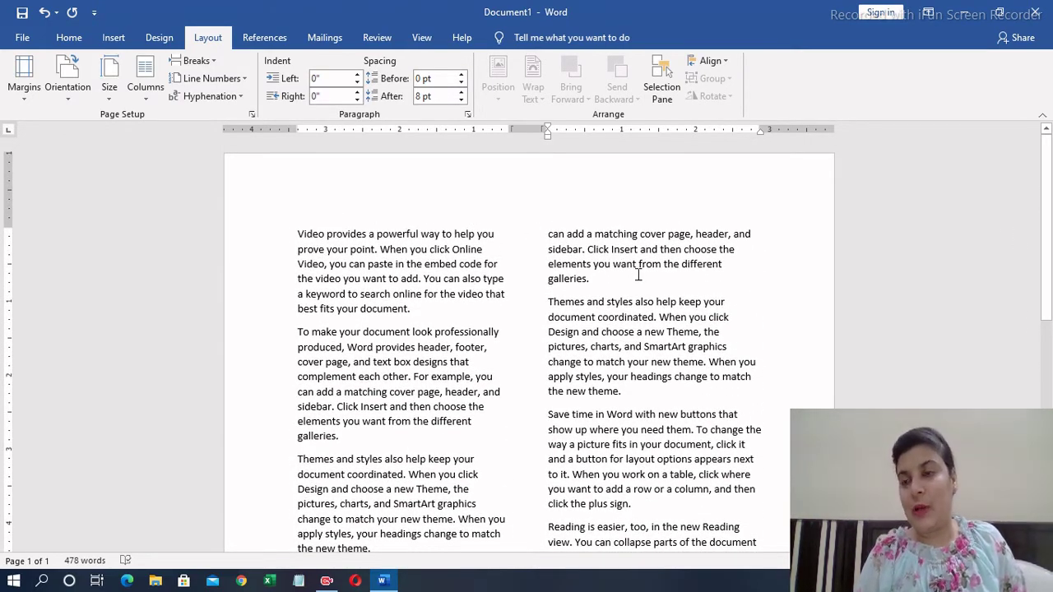
mouse_move(1044, 199)
left_mouse_down()
mouse_move(1051, 366)
mouse_move(1039, 226)
left_mouse_up()
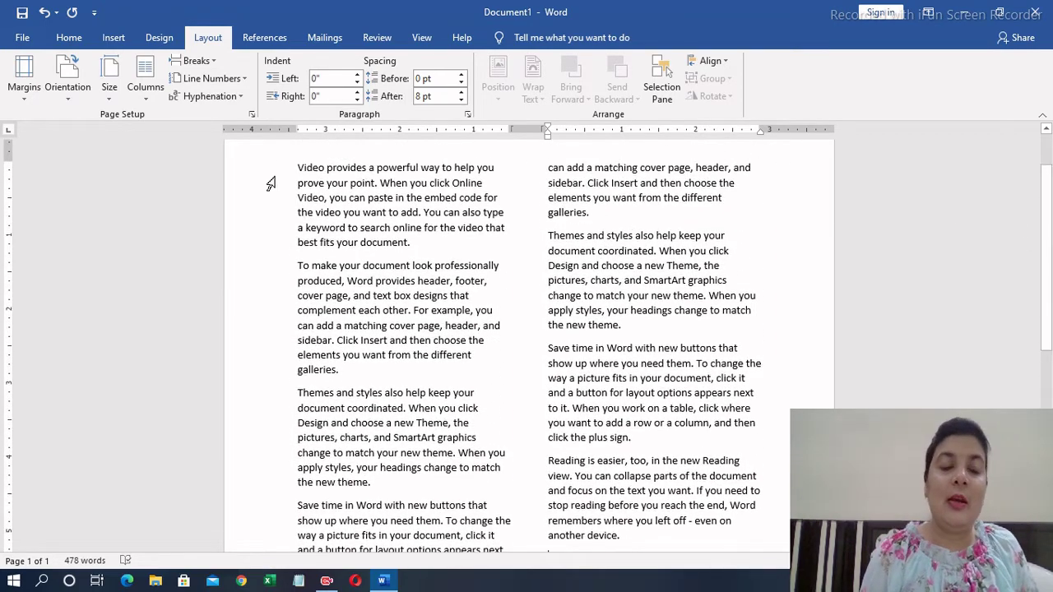
Step: Apply the Three column preset to the sample text
left_click(144, 89)
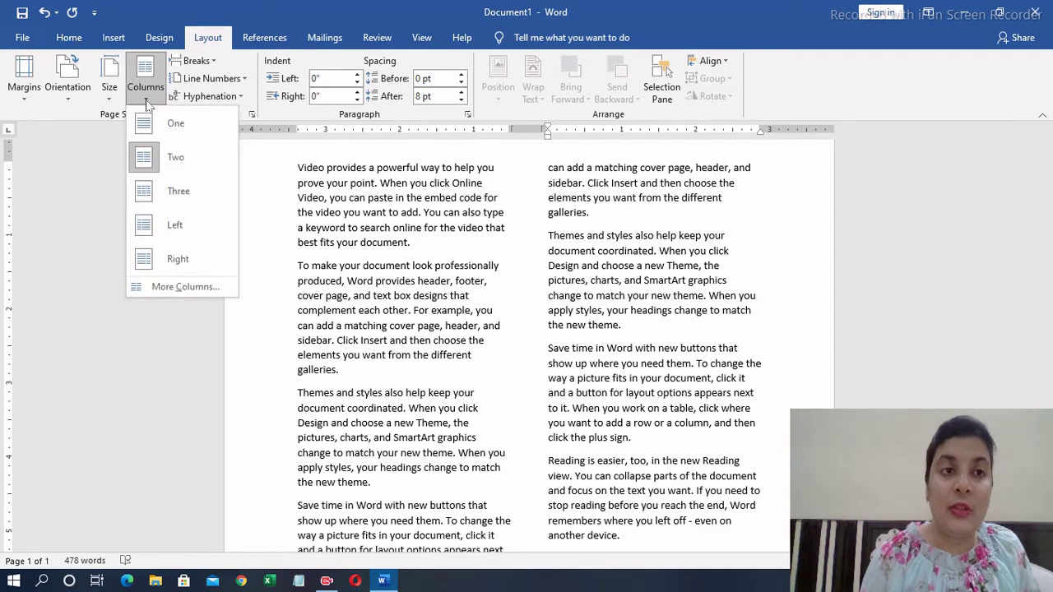
left_click(171, 190)
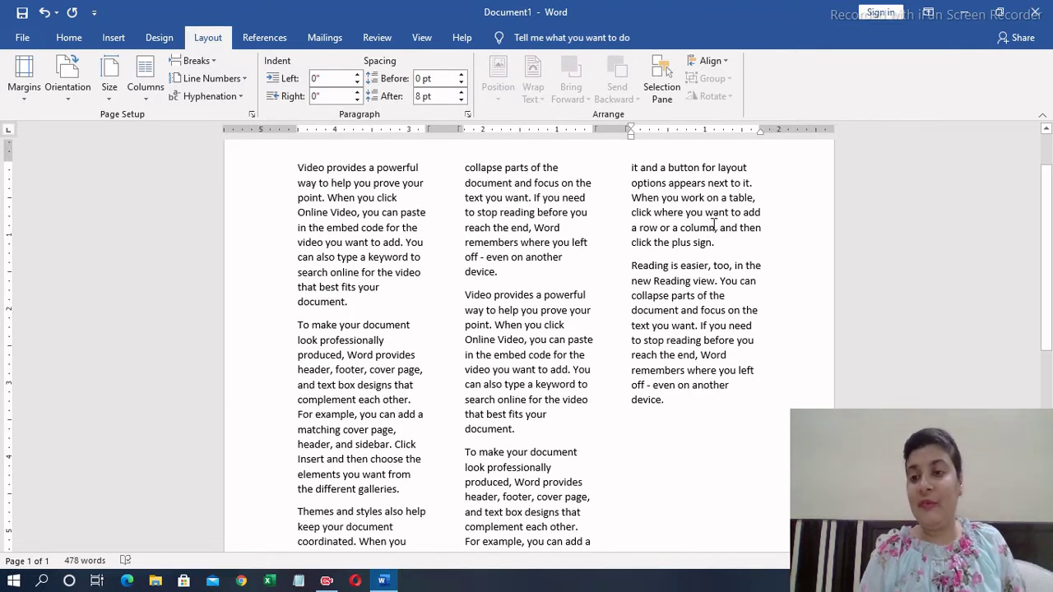
left_click(142, 102)
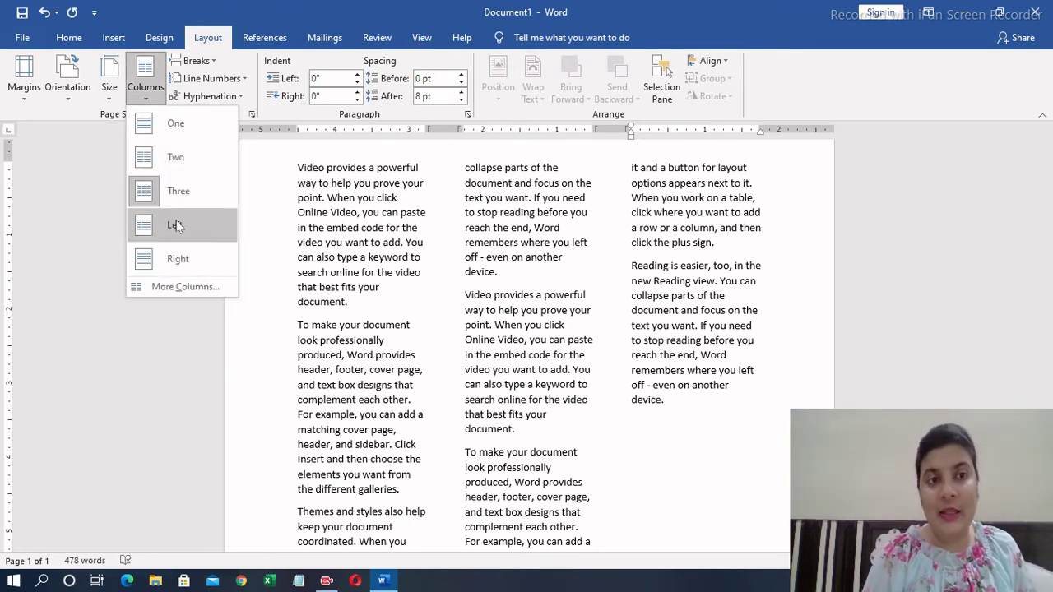
Step: Try the Left, then Right column presets, and finish on the Left preset
left_click(177, 225)
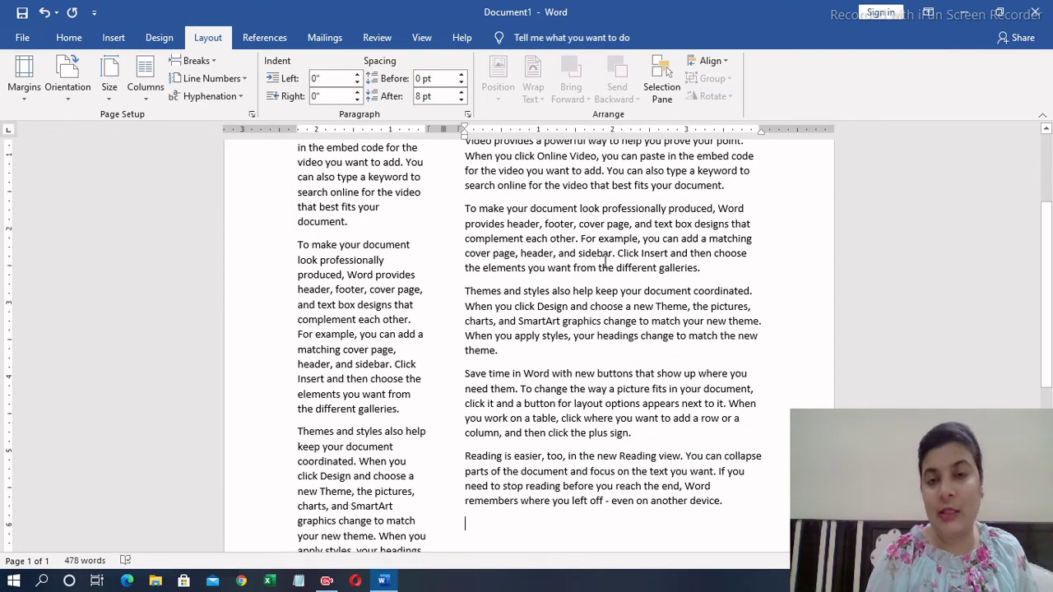
left_click_drag(1050, 297, 990, 130)
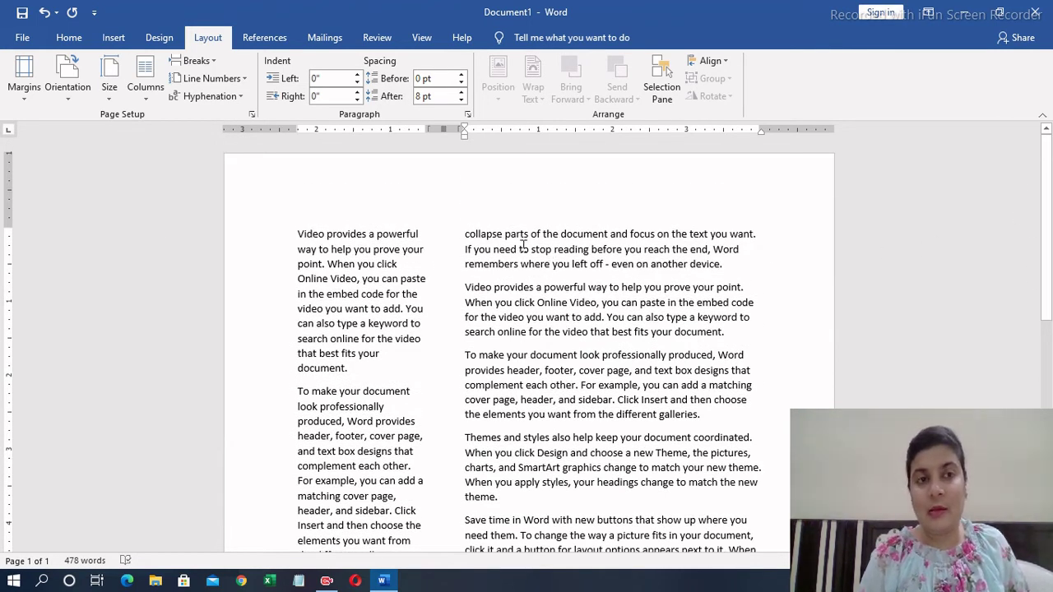
left_click(145, 101)
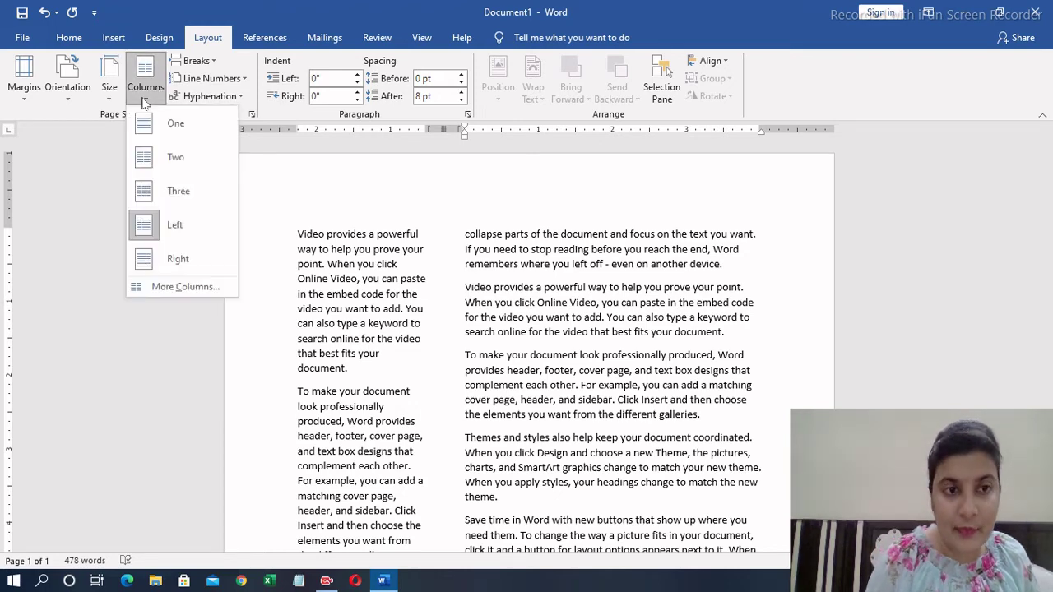
left_click(158, 272)
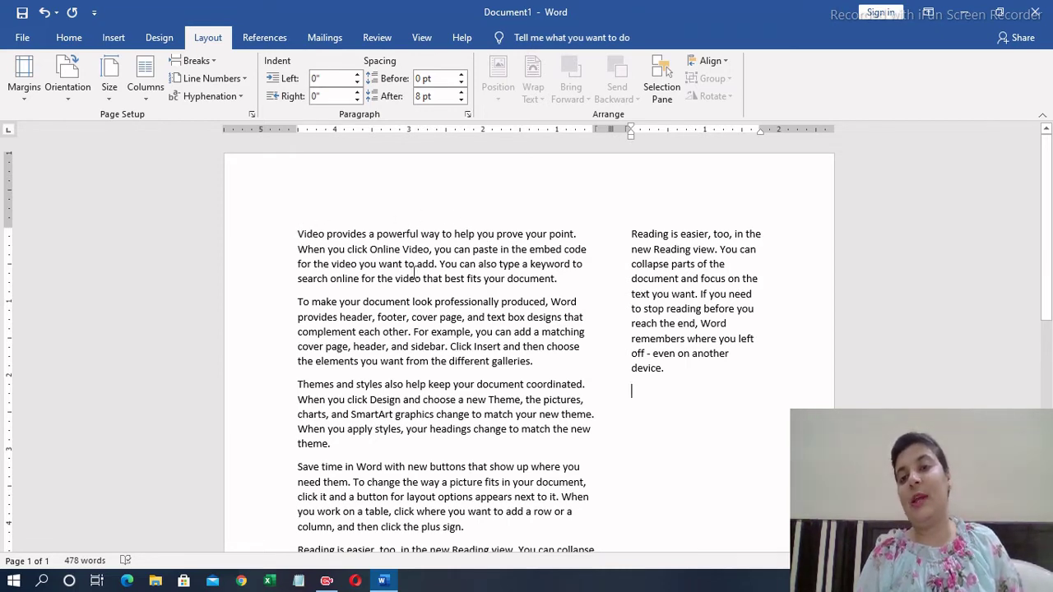
left_click(145, 93)
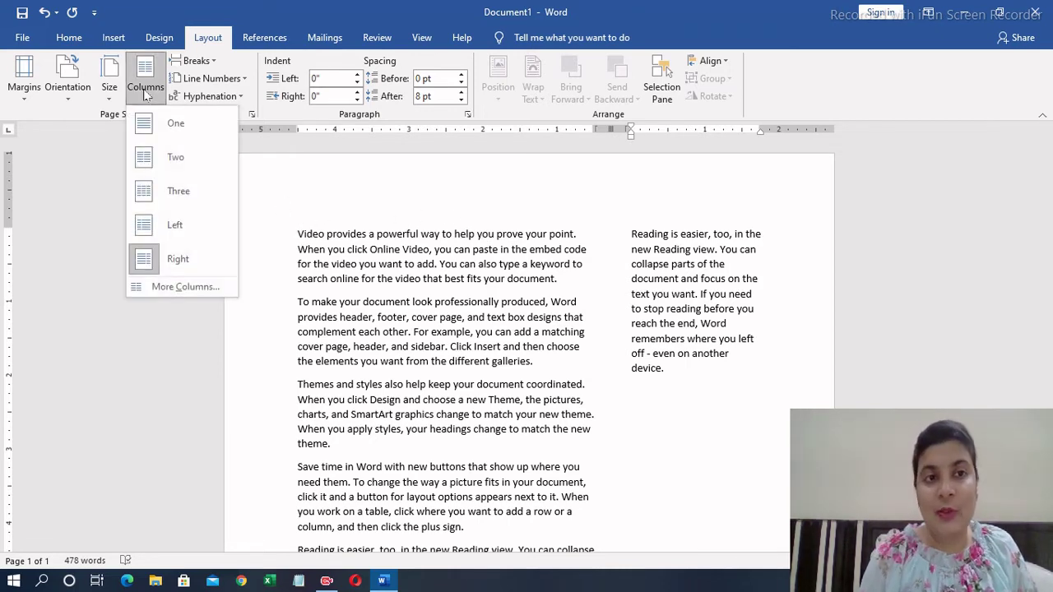
left_click(176, 224)
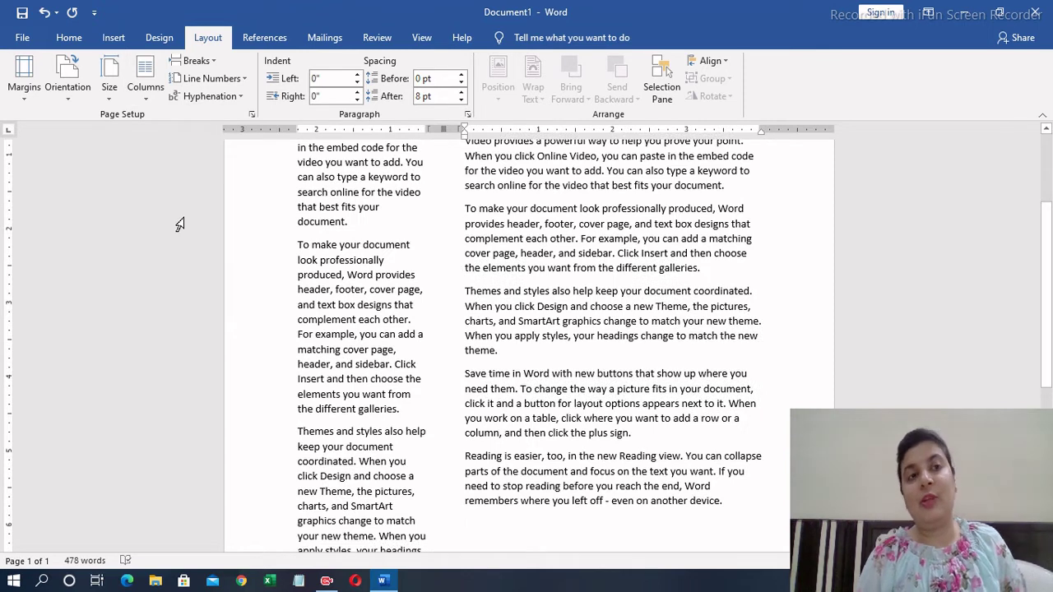
left_click(145, 89)
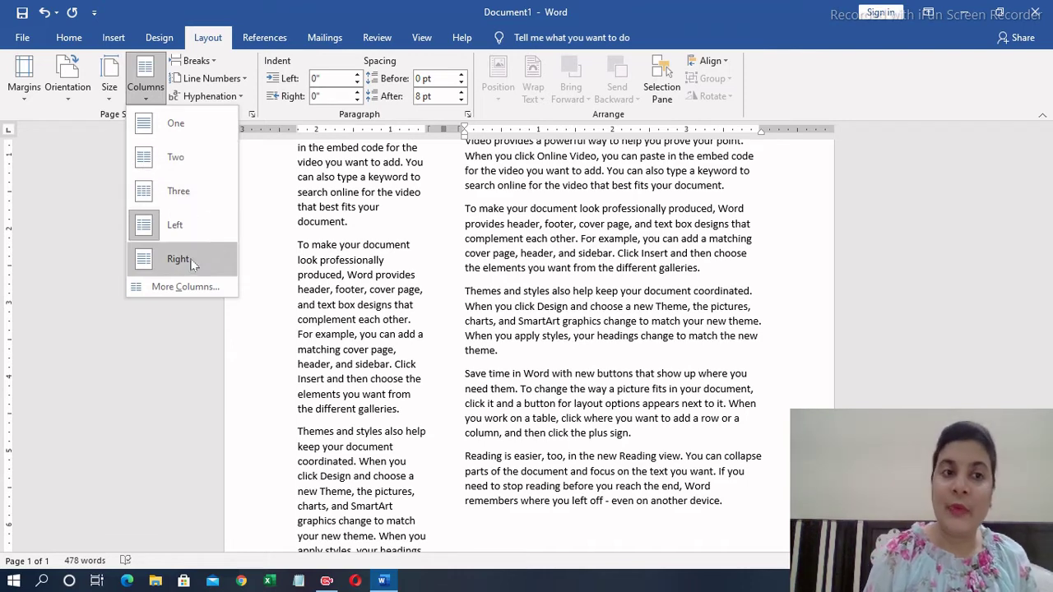
left_click(192, 287)
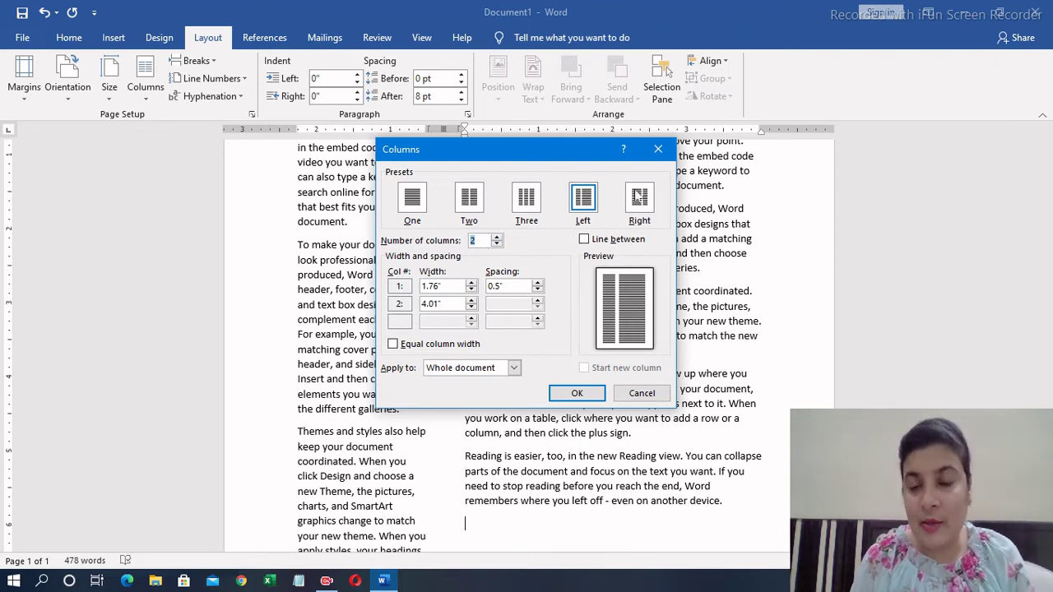
left_click(658, 149)
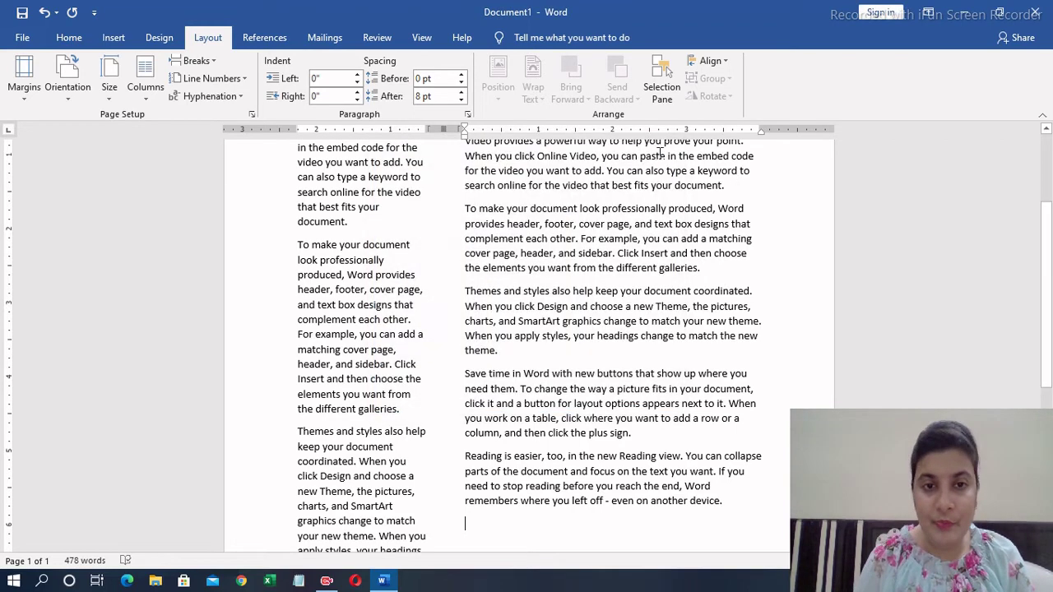
left_click(145, 86)
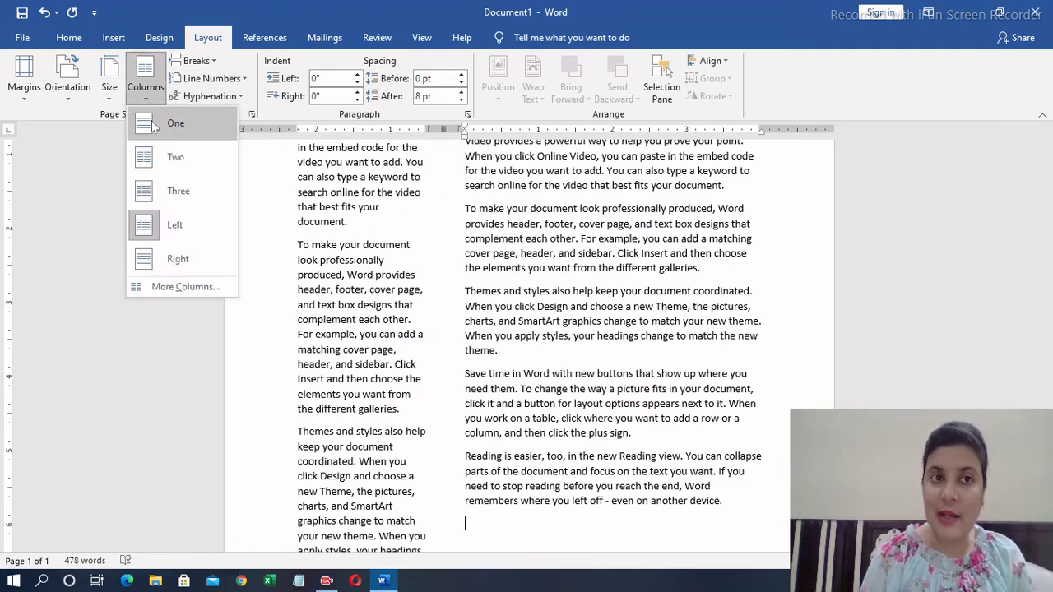
Step: Apply the One column preset, removing the narrow-left layout, and scroll to the top
left_click(153, 125)
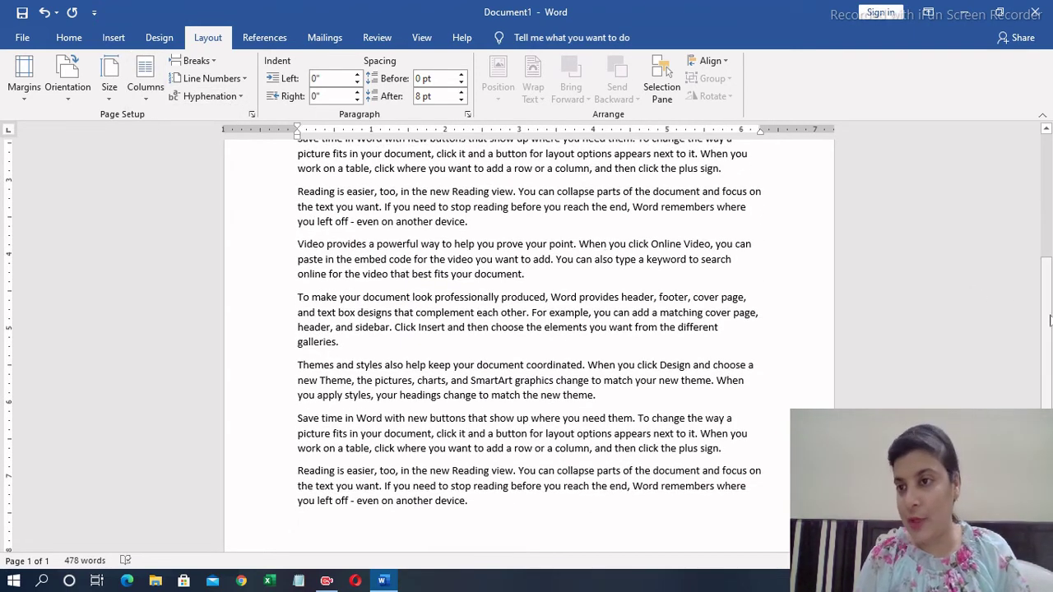
left_click_drag(1046, 277, 1030, 153)
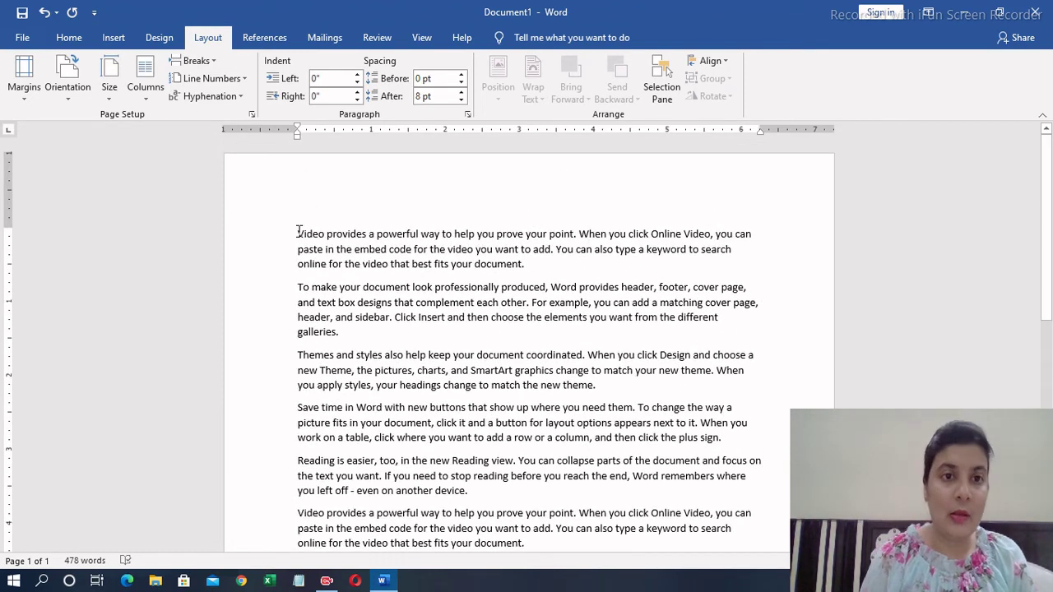
left_click(147, 89)
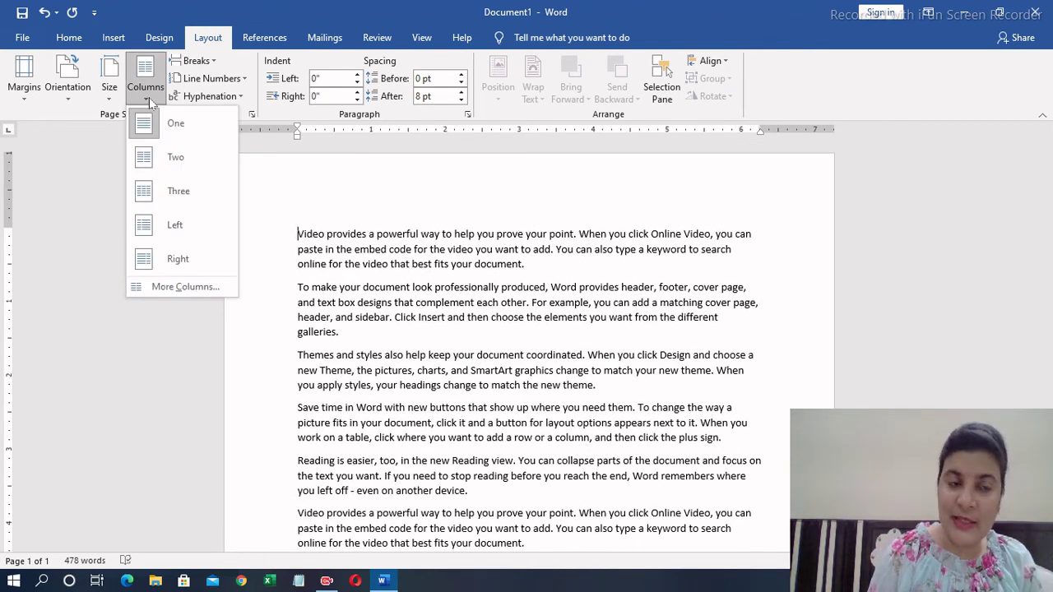
Step: In More Columns, choose Three columns with 1.1" spacing and Line between, and apply
left_click(188, 285)
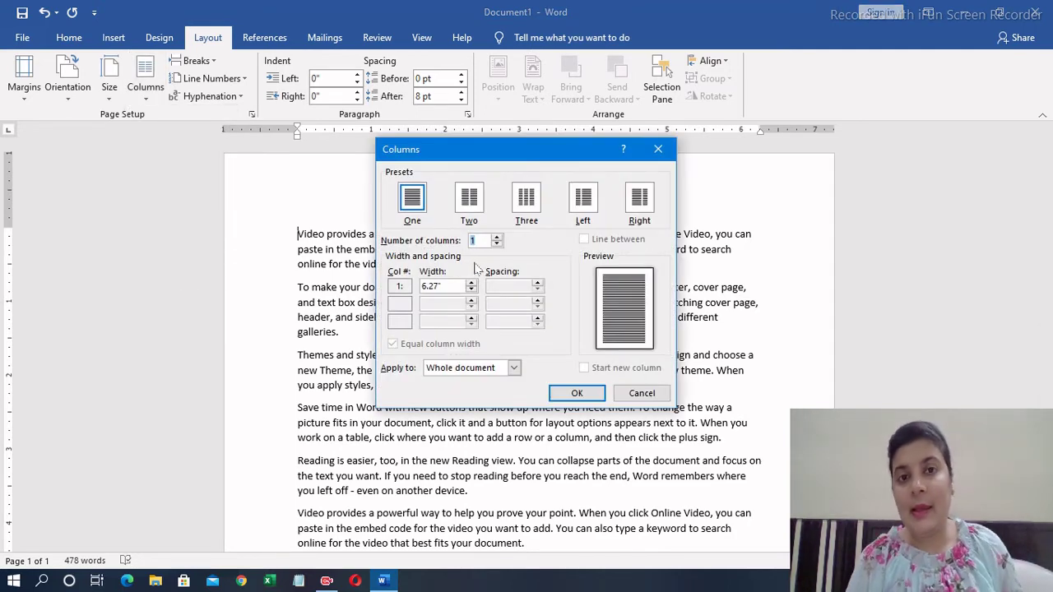
left_click(525, 202)
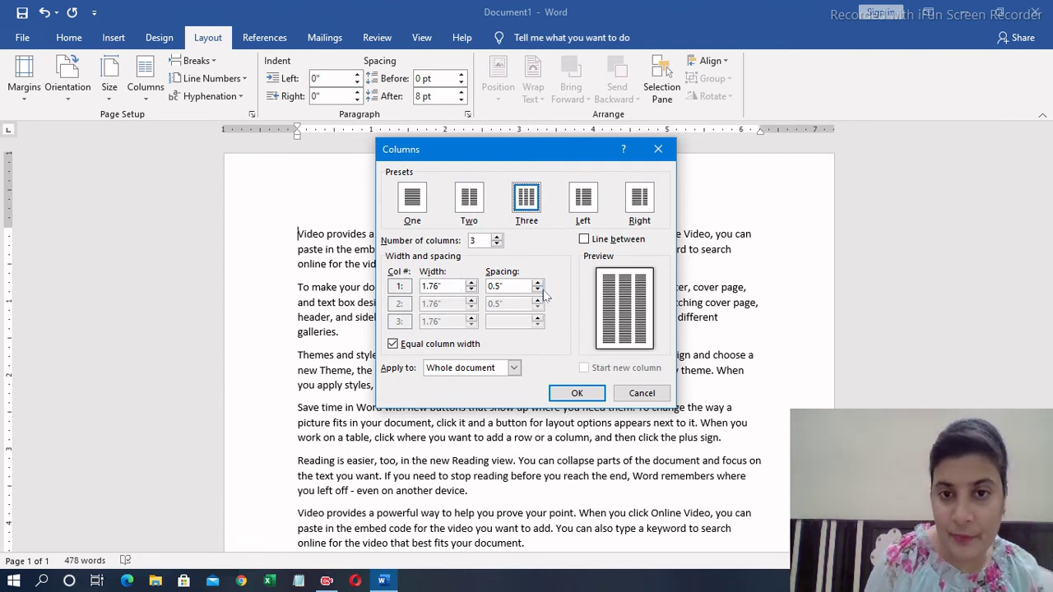
left_click(537, 282)
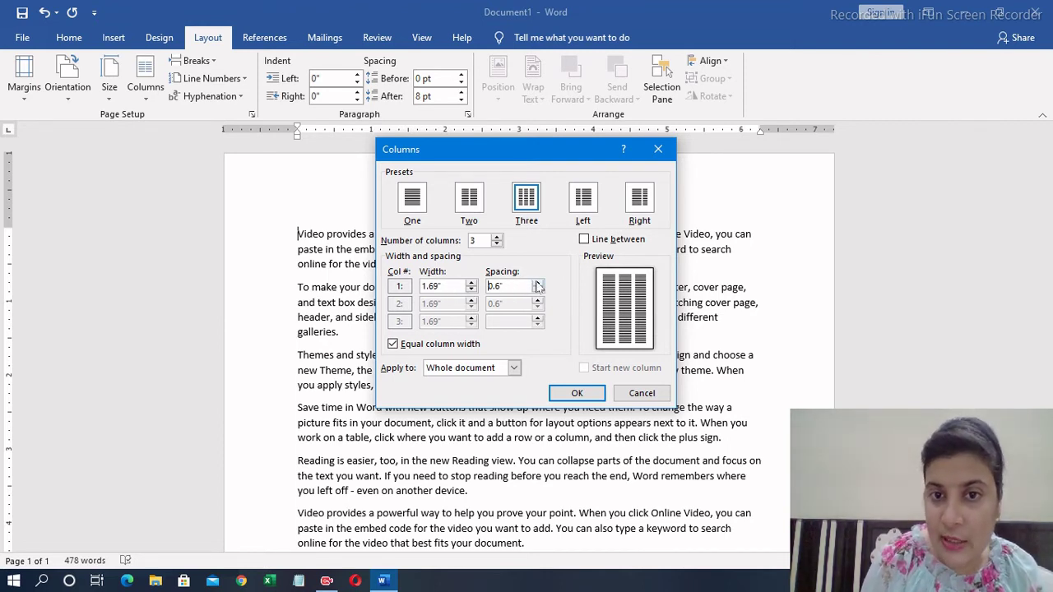
left_click(538, 283)
left_click(538, 283)
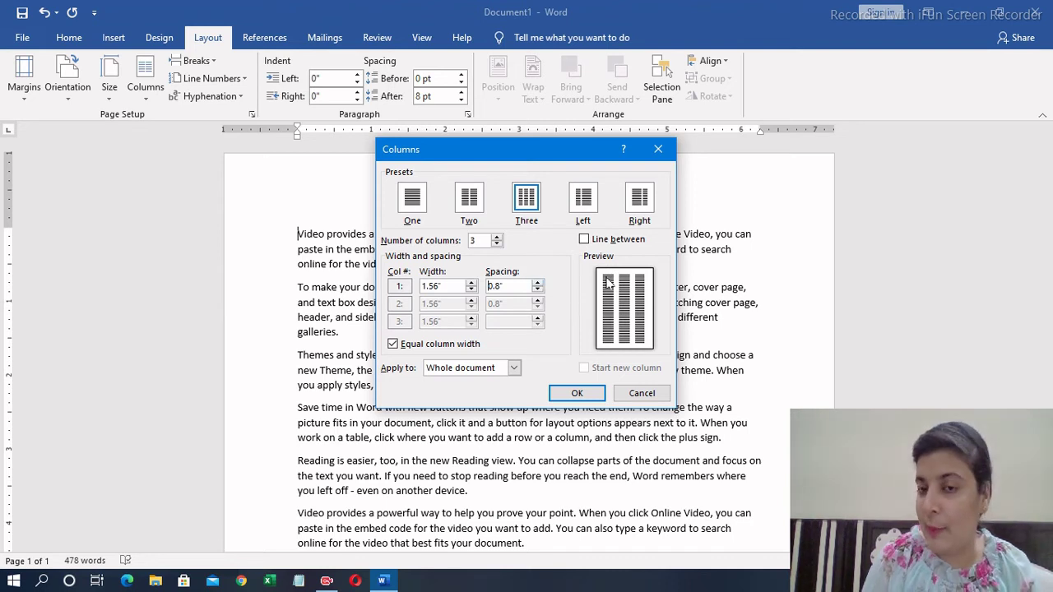
left_click(538, 283)
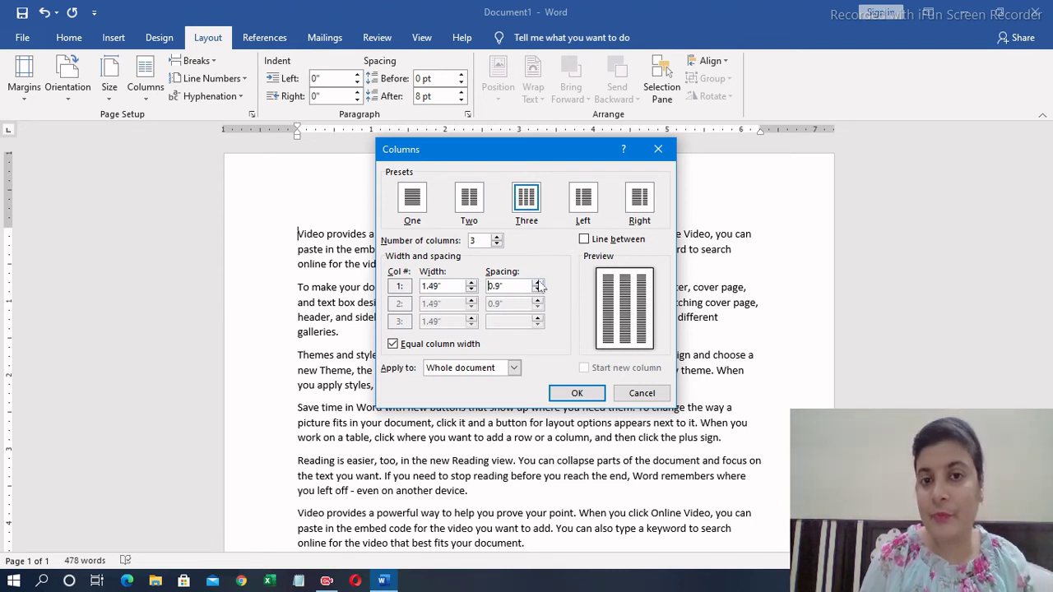
left_click(537, 283)
left_click(538, 283)
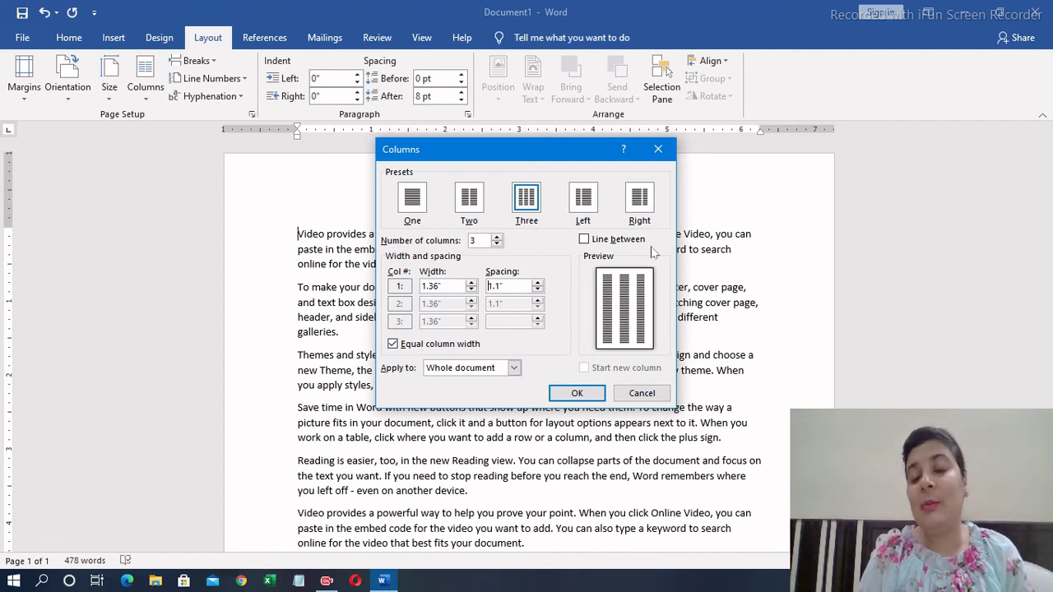
left_click(585, 239)
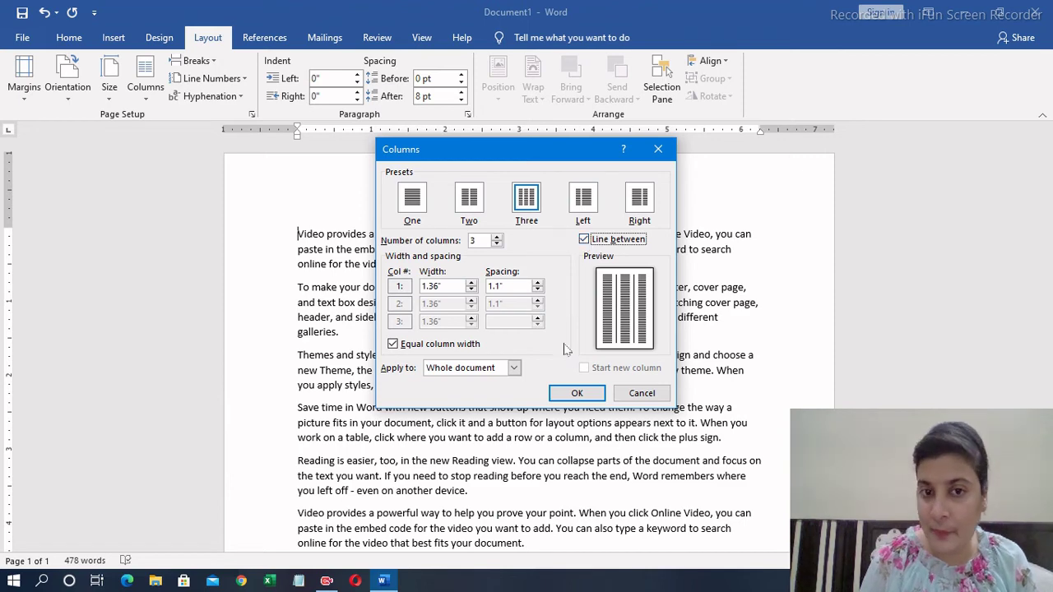
left_click(578, 392)
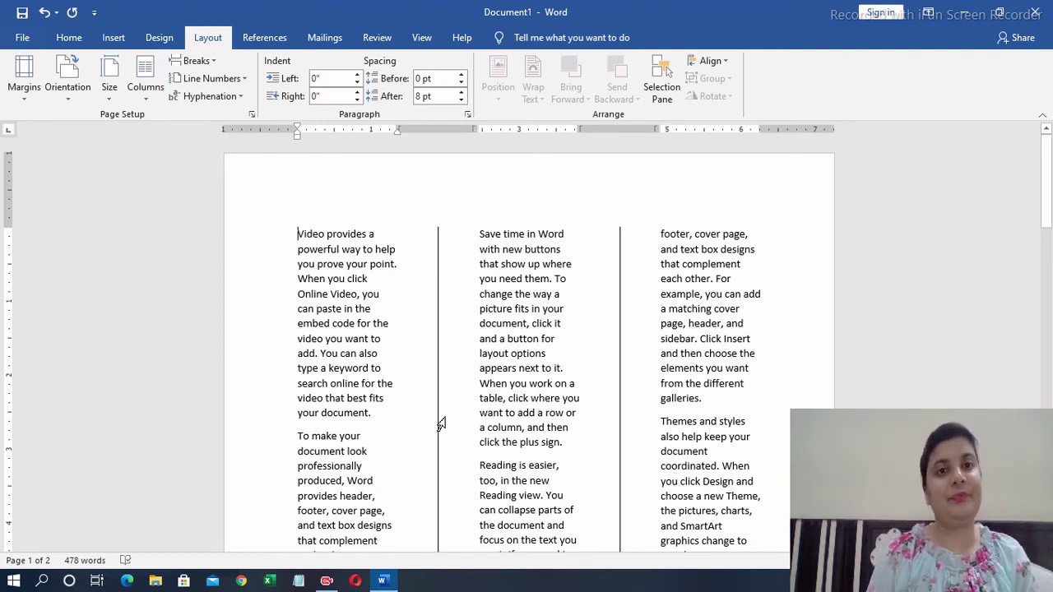
Step: Choose the One column preset to remove the three columns and dividing lines
left_click(143, 99)
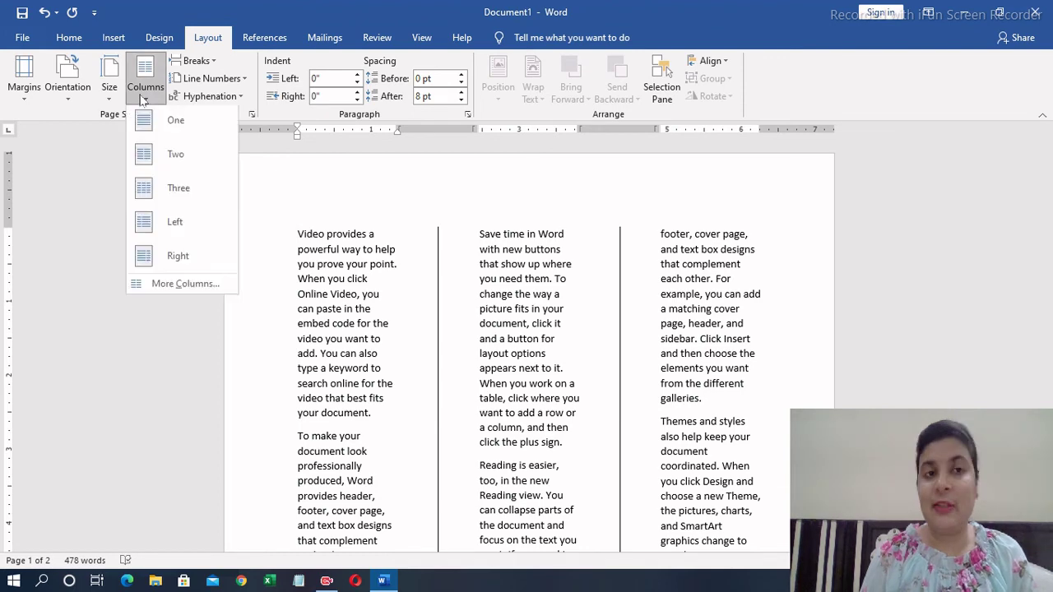
left_click(173, 125)
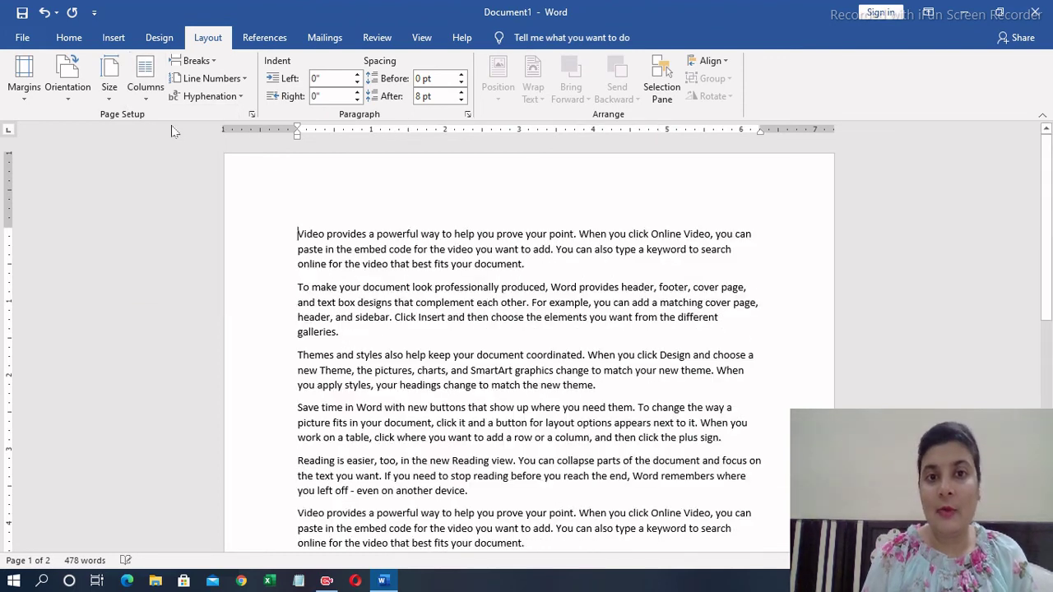